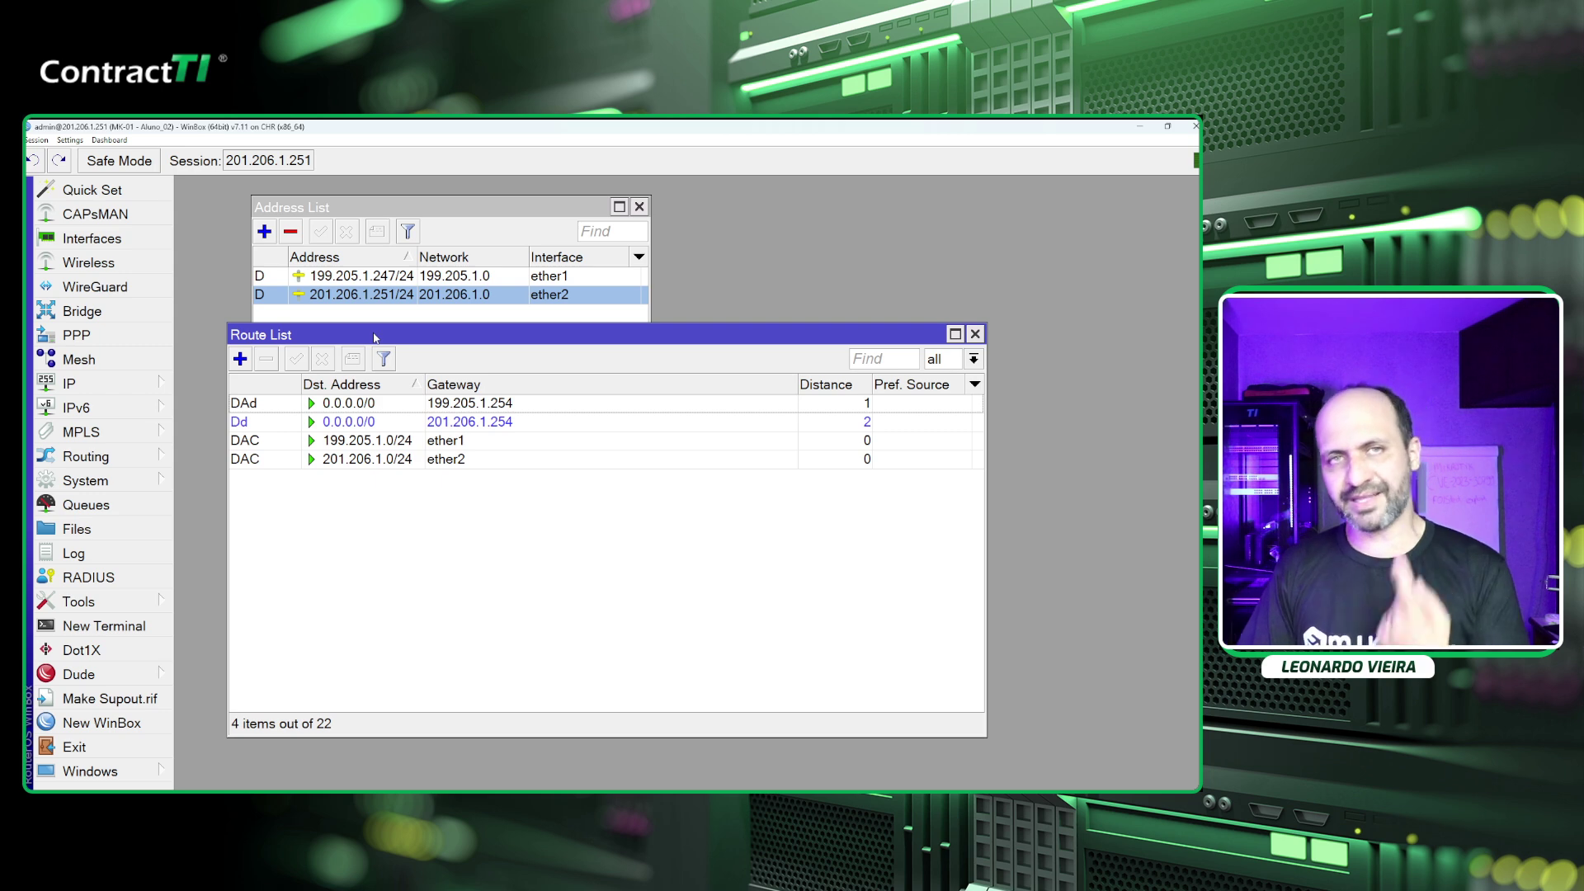
Check which routing tables the Route List filter offers, and make the Route List window shorter.
left_click(974, 359)
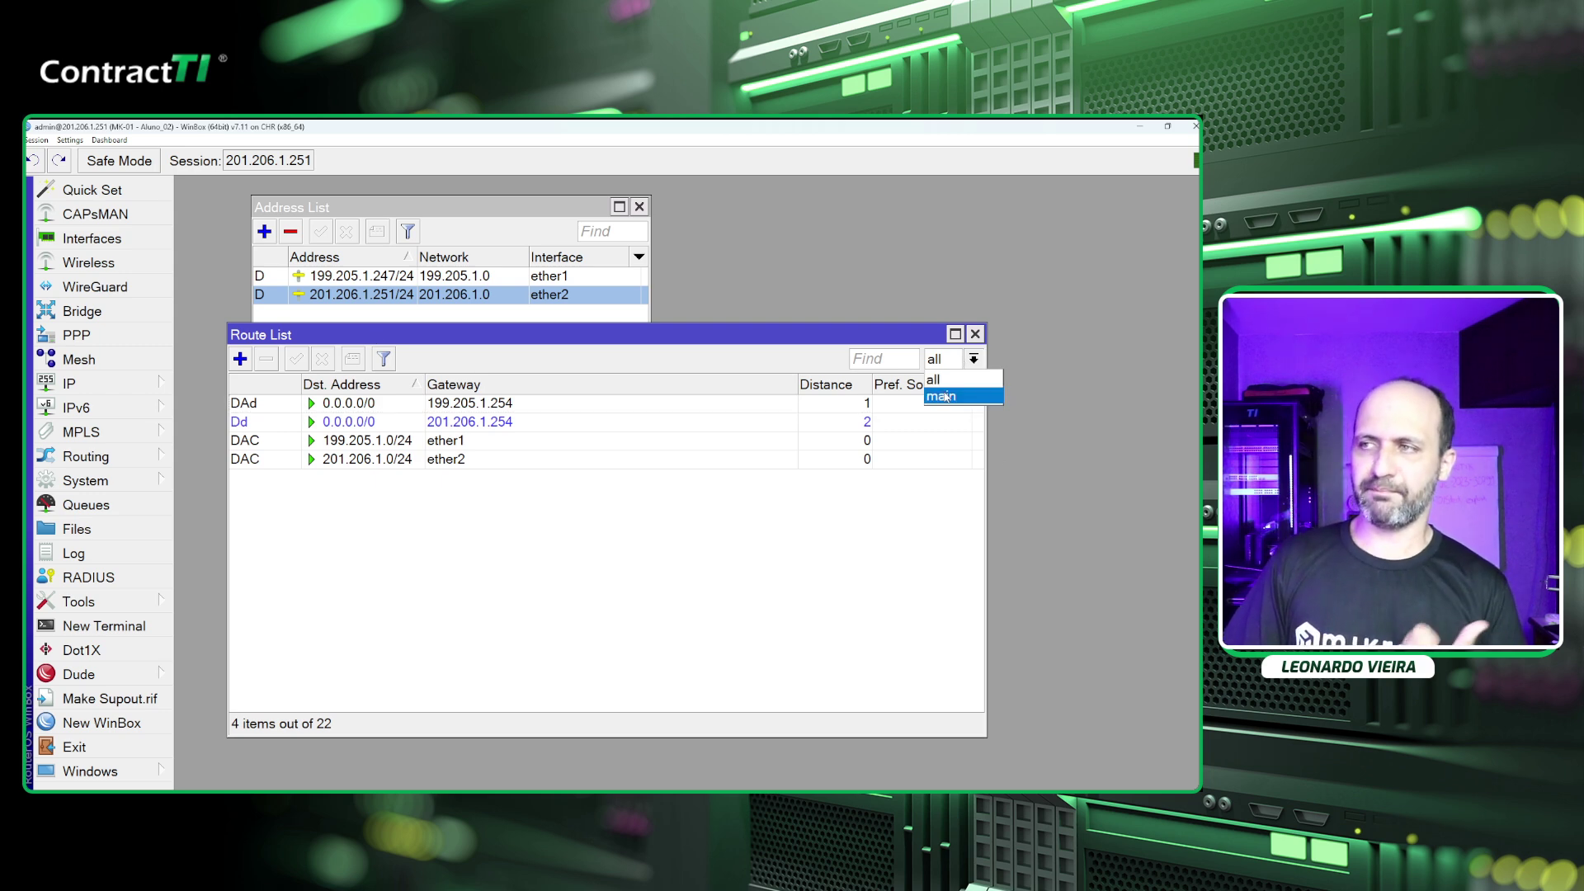
left_click(803, 326)
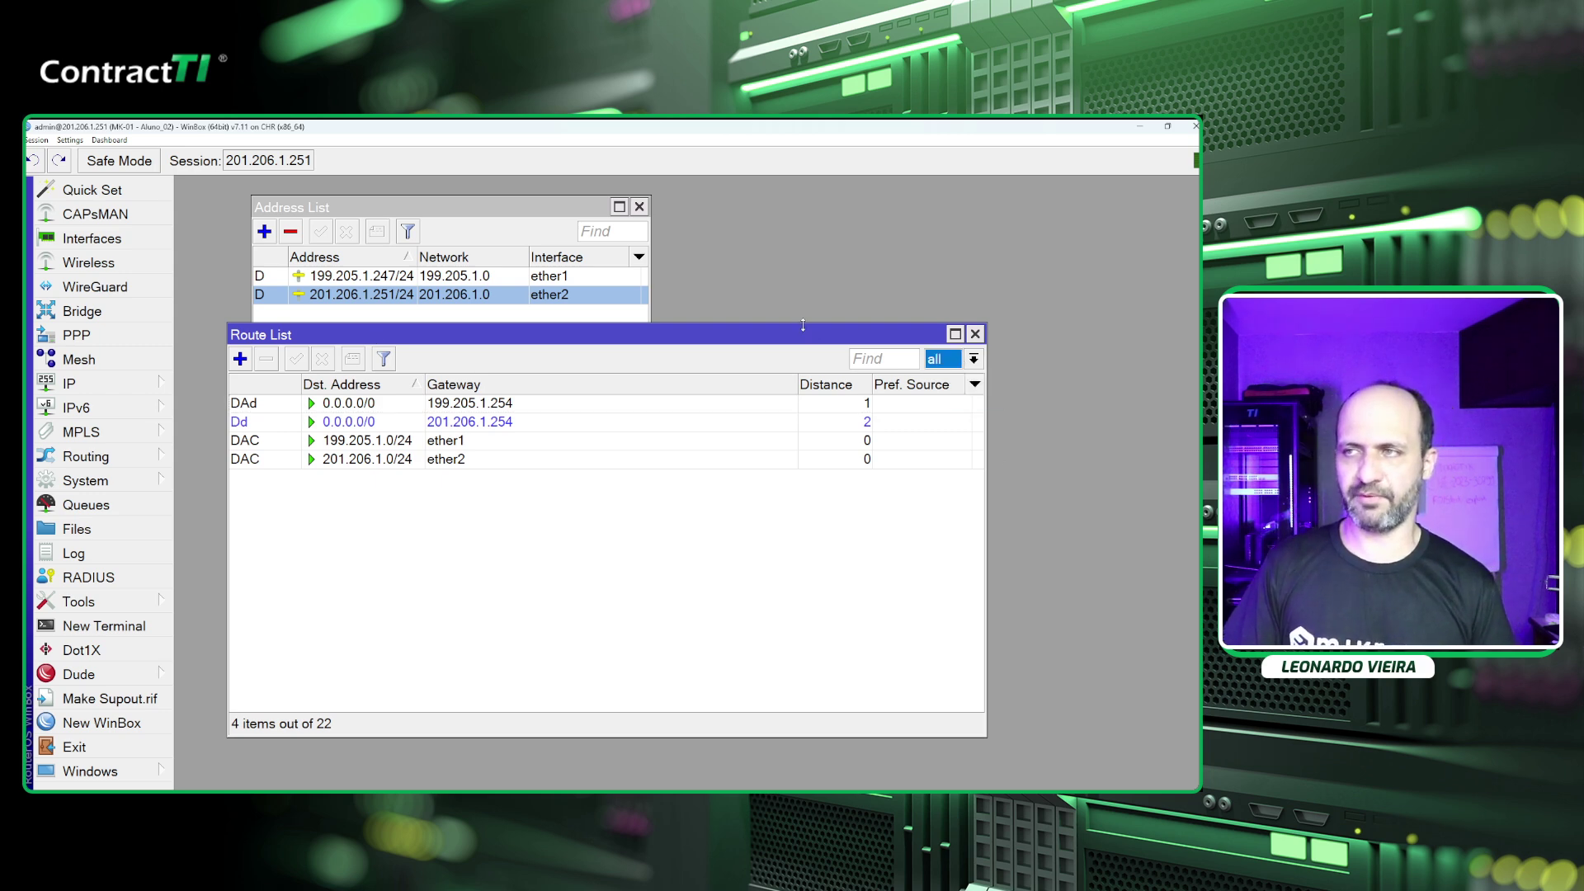
left_click_drag(803, 326, 803, 469)
left_click_drag(659, 484, 637, 349)
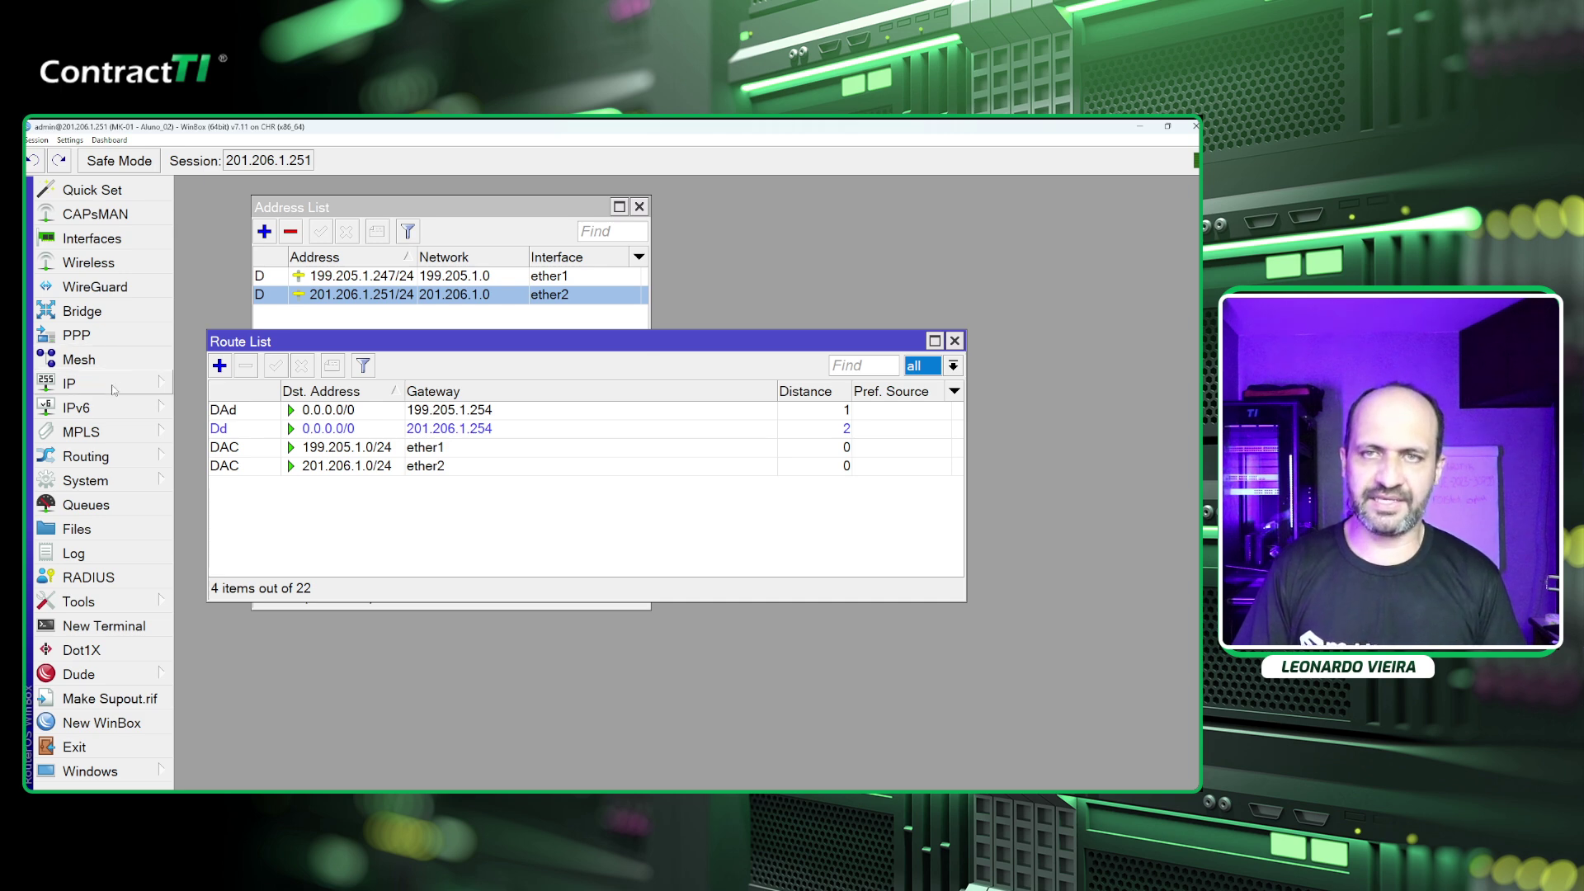
Create a routing table named Operadora-2 with FIB enabled.
left_click(101, 458)
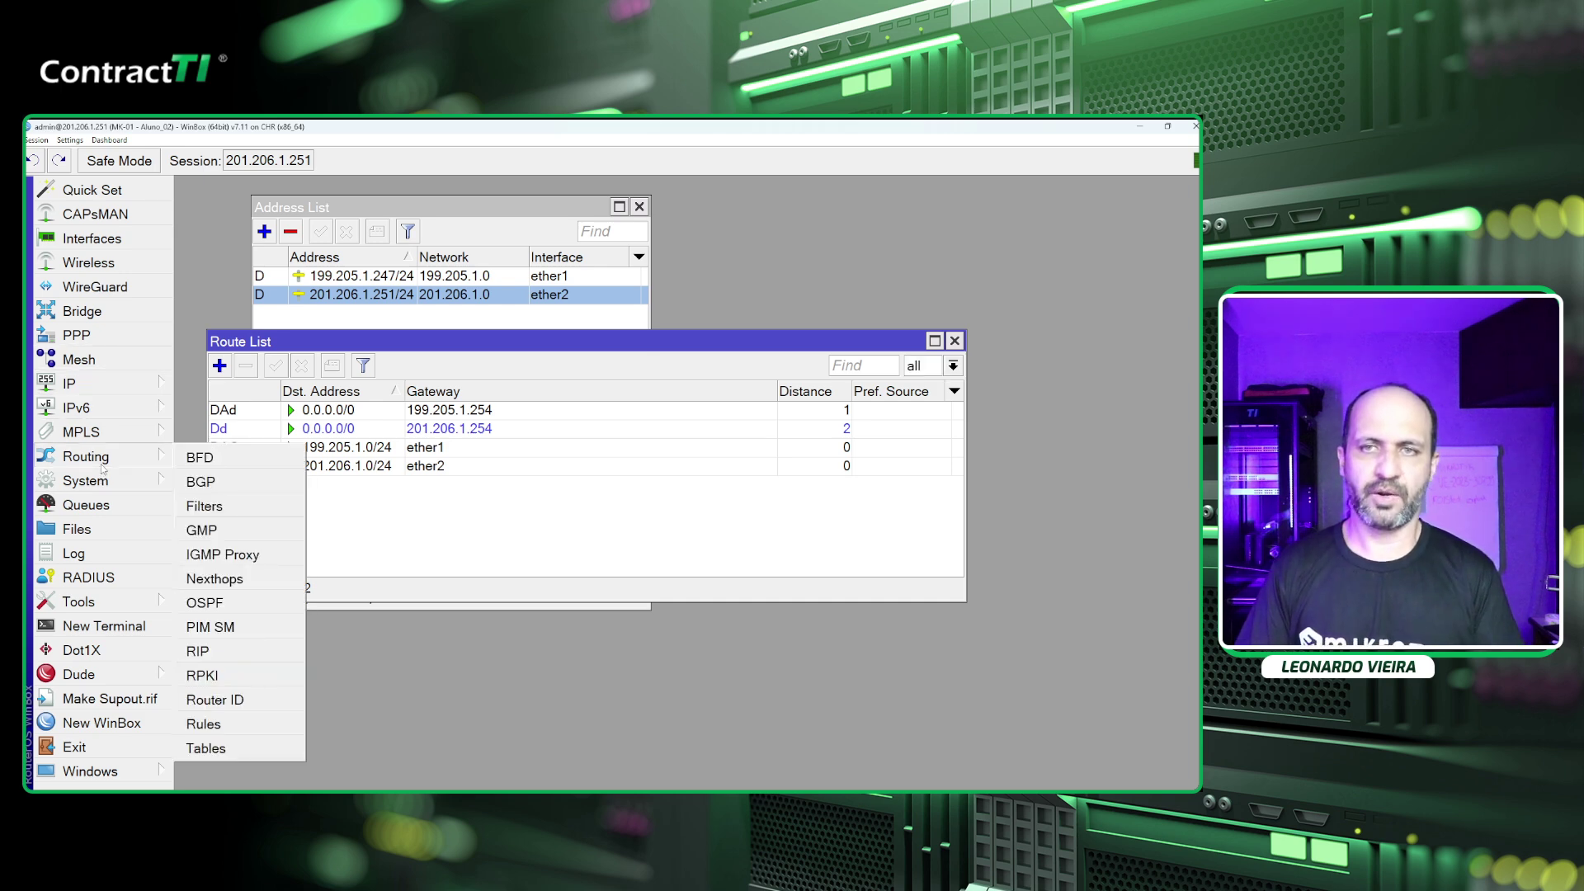
left_click(199, 748)
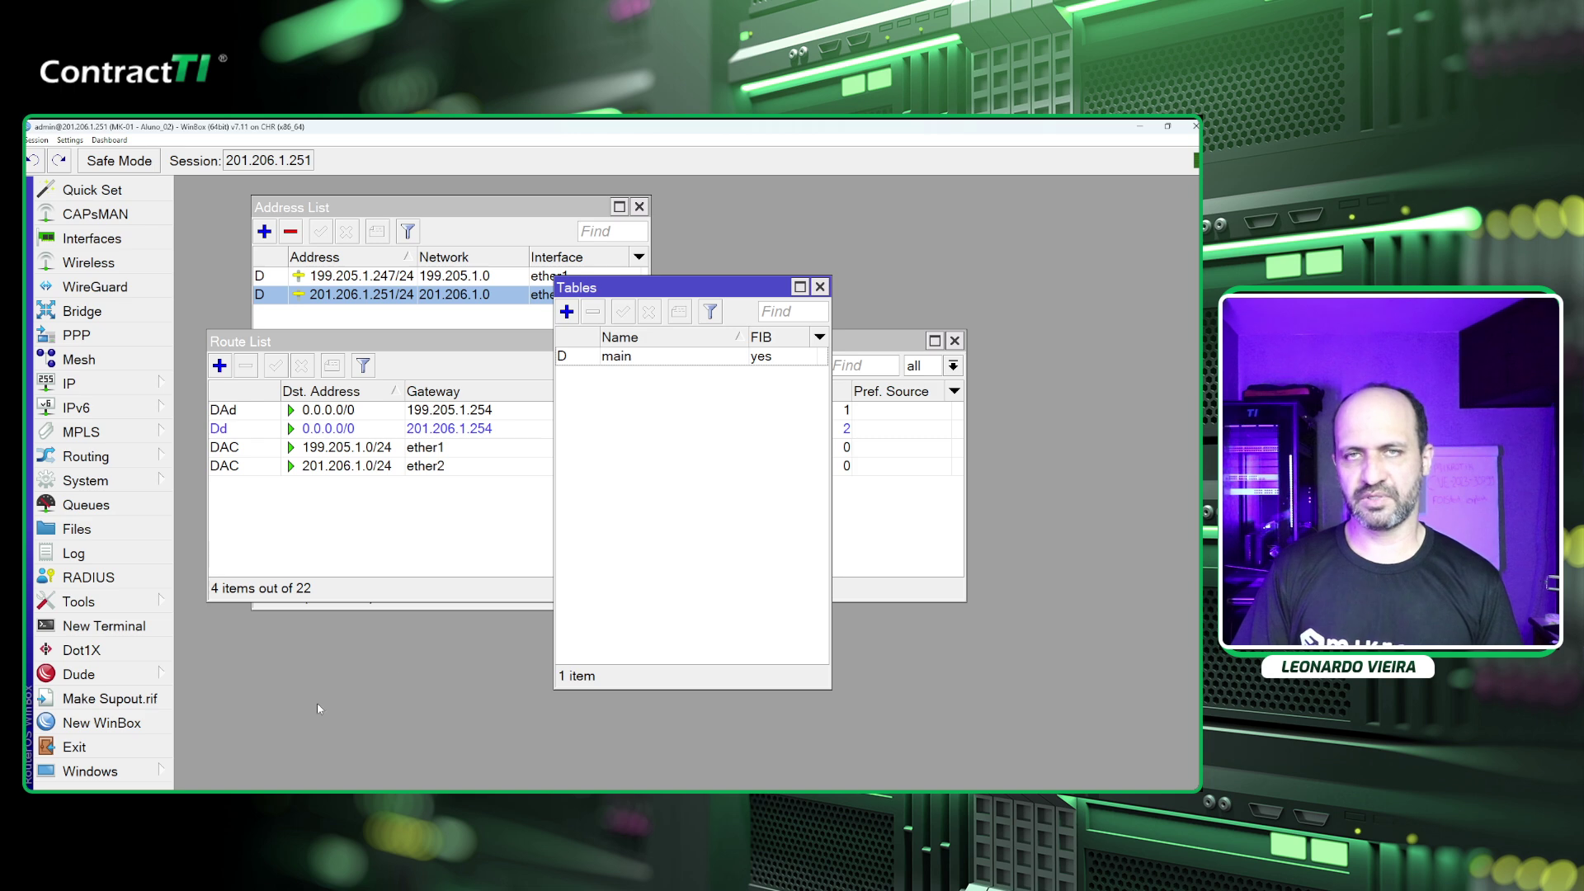
left_click(567, 312)
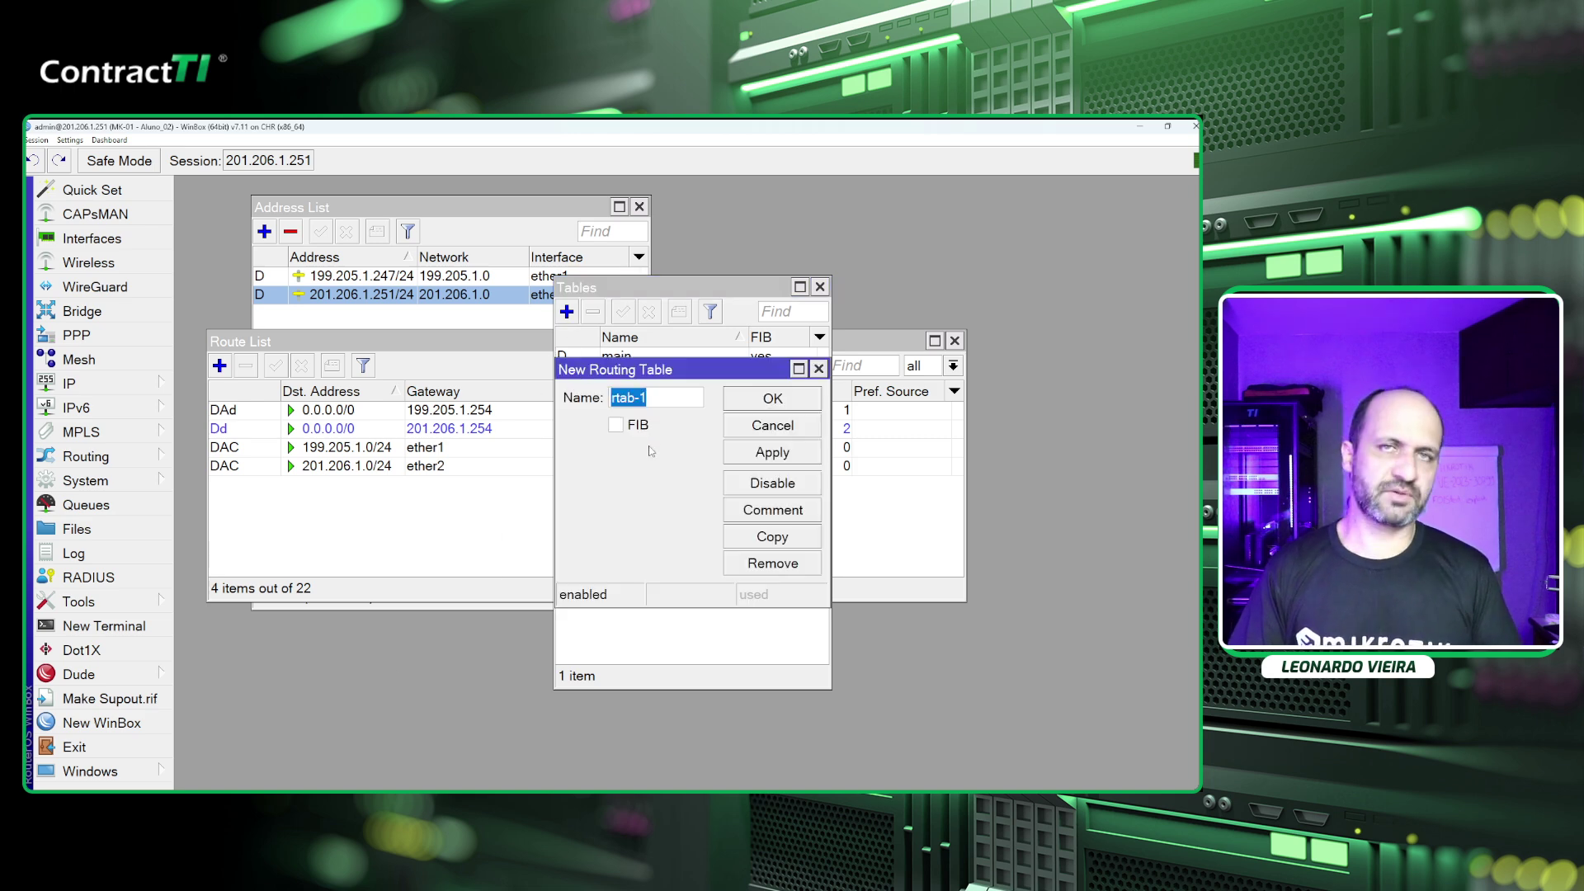
type("VIVO")
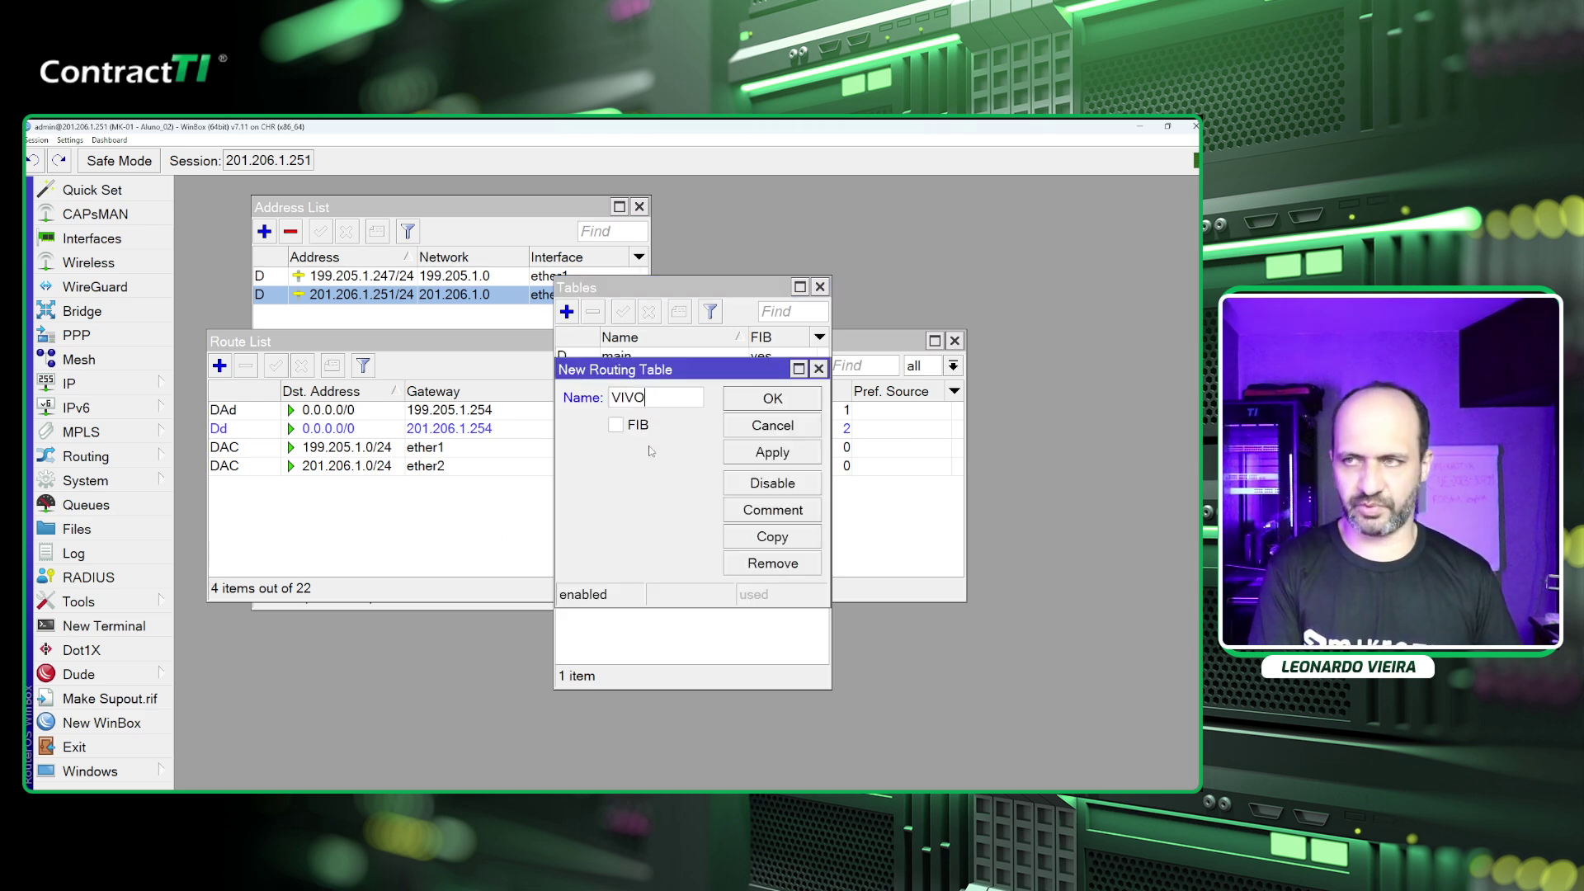
key("Tab")
type("Operado")
key("BackSpace")
key("BackSpace")
key("BackSpace")
type("adora-2")
left_click(646, 426)
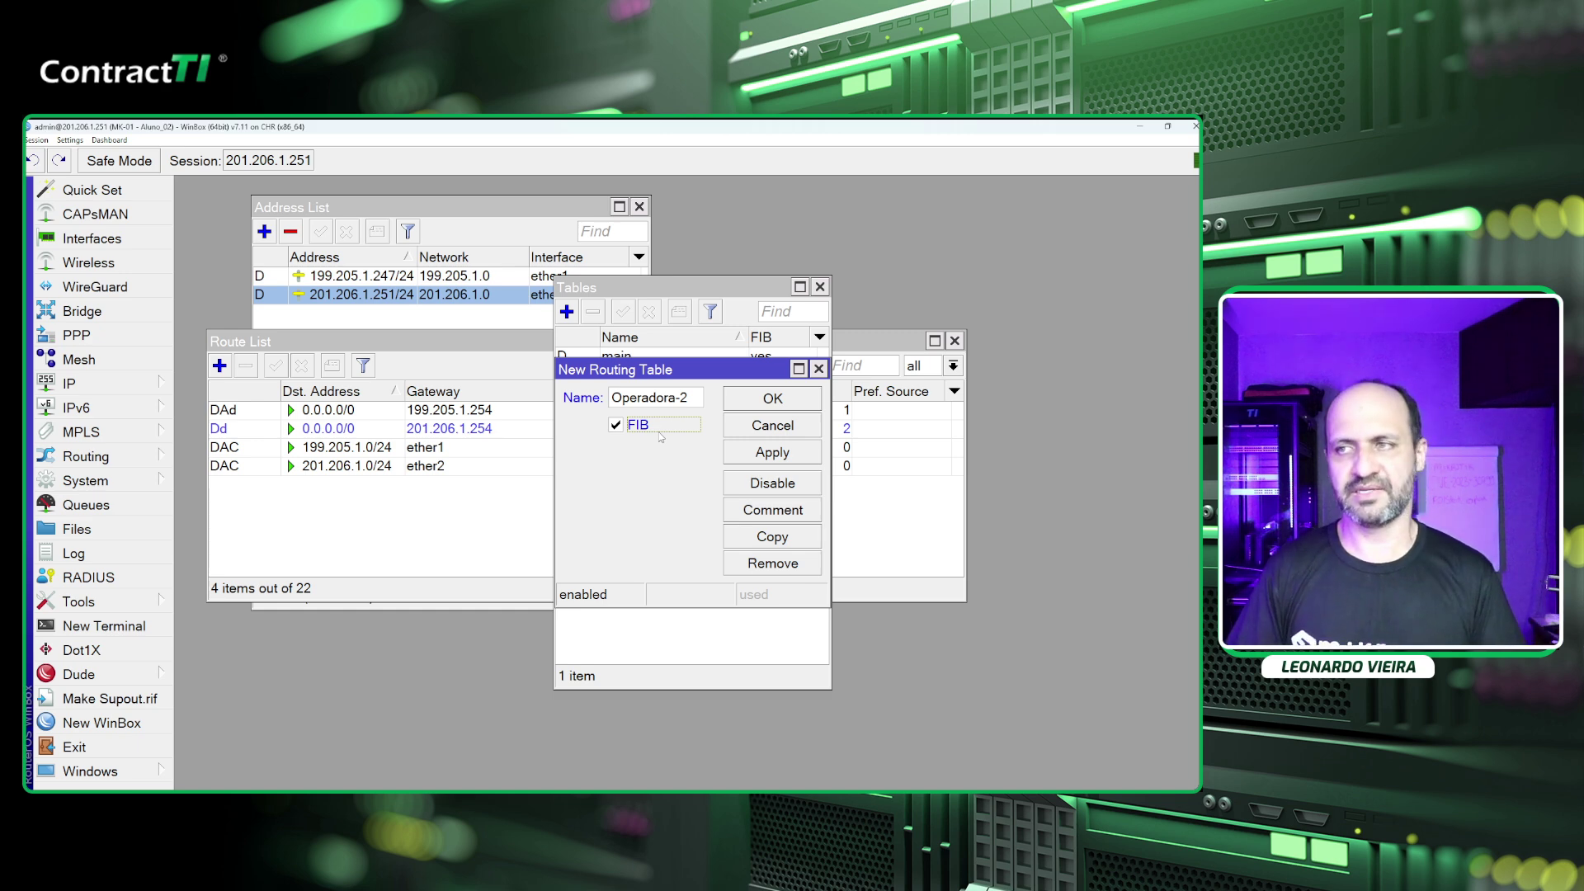
left_click(730, 401)
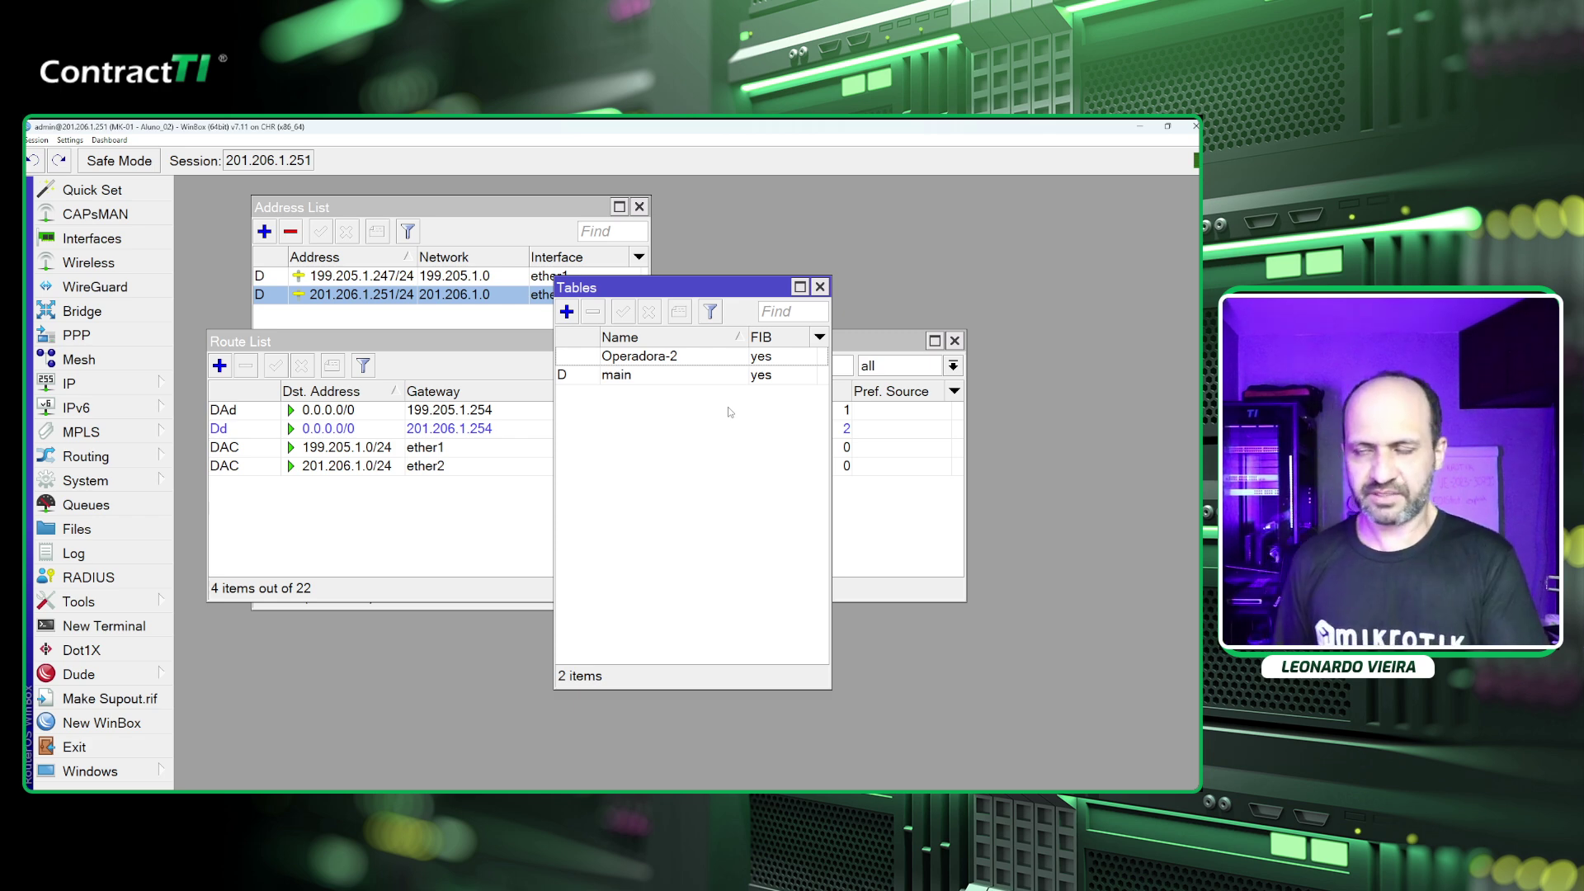
Check the Route List's table filter for the Operadora-2 table.
left_click(866, 342)
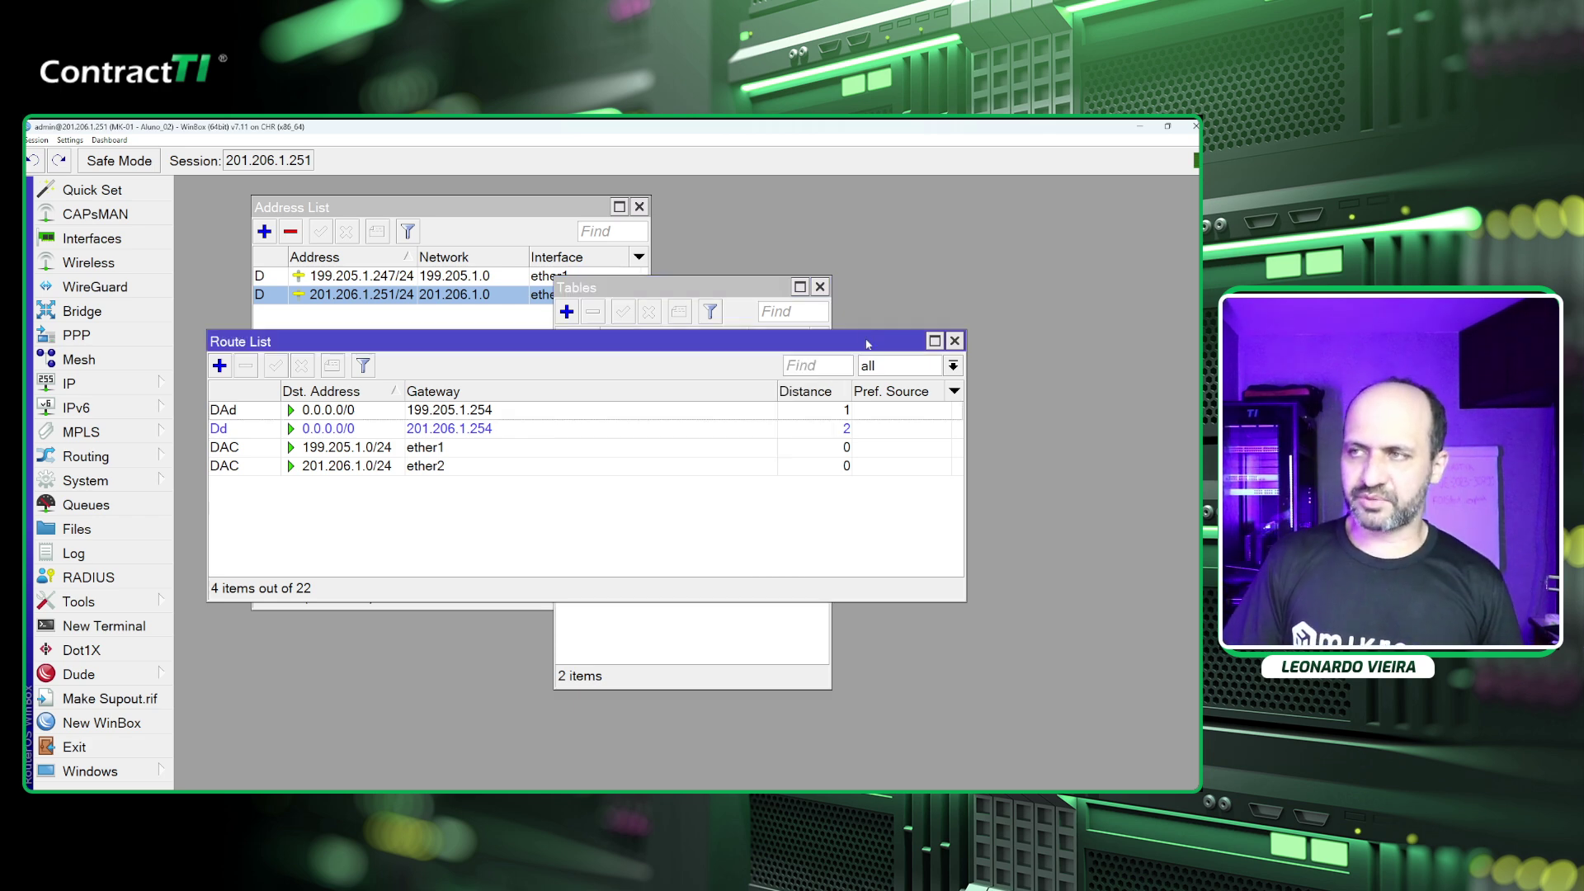
left_click(891, 365)
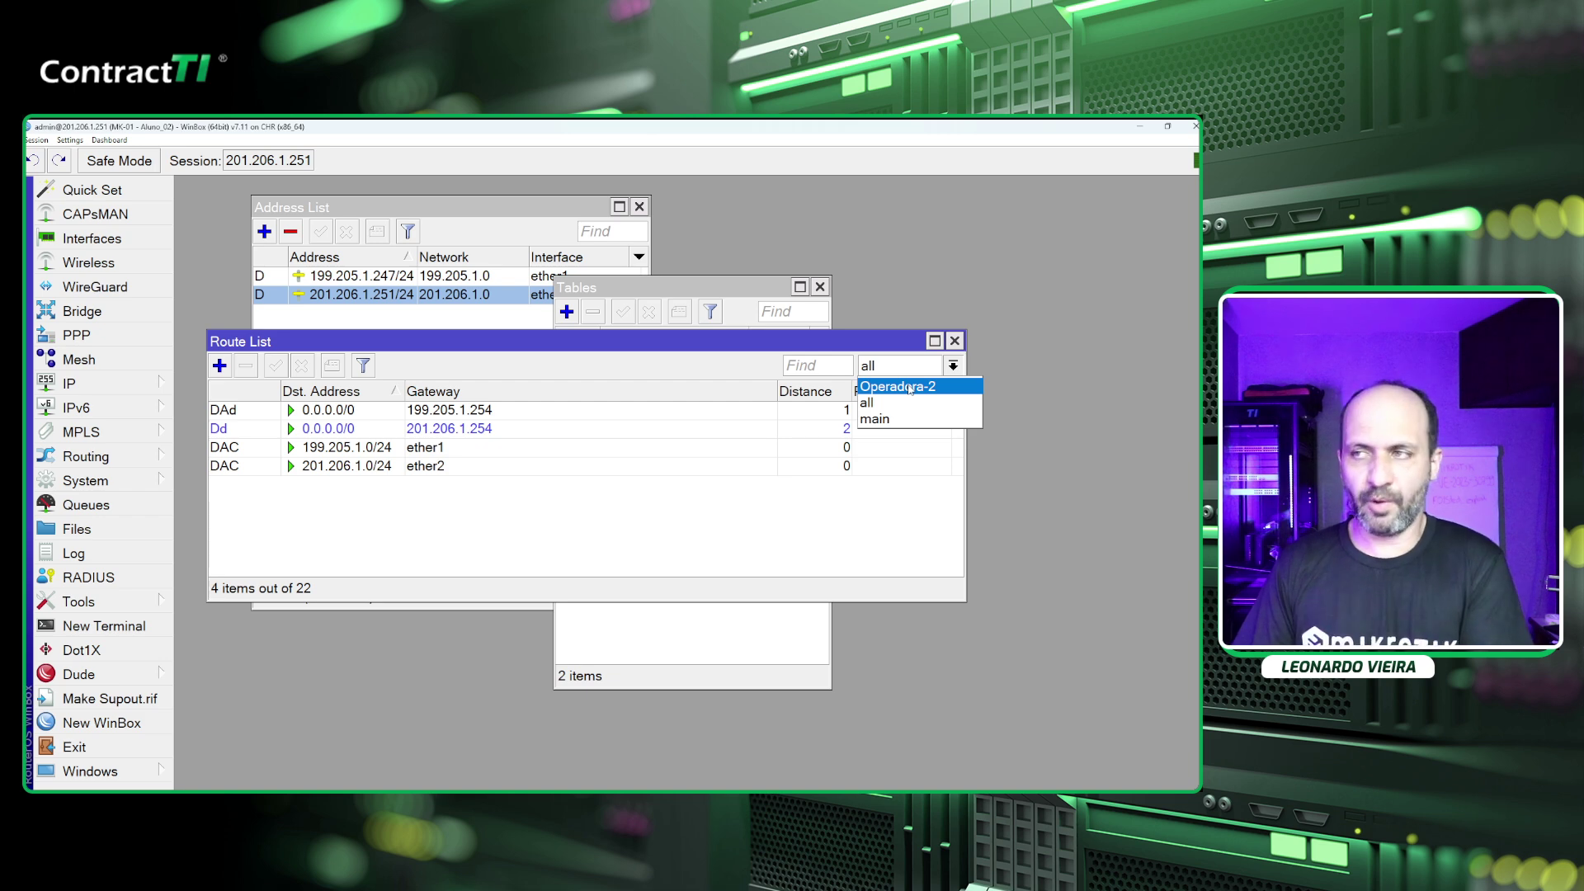
left_click(587, 349)
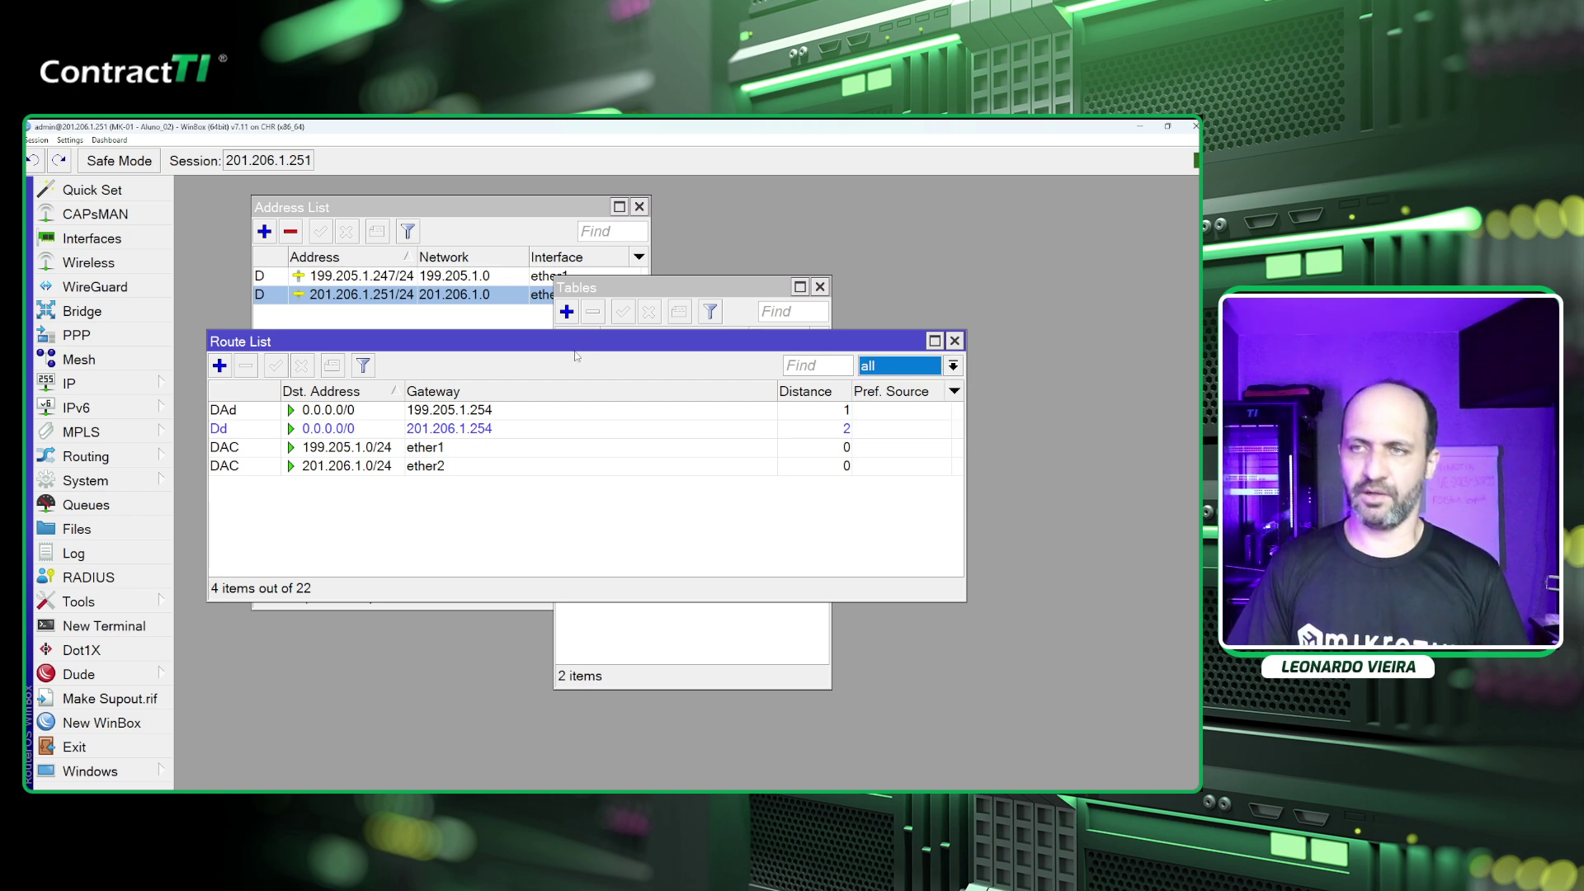
Start a new default route for 0.0.0.0/0 with gateway 201.206.1.254.
left_click(394, 428)
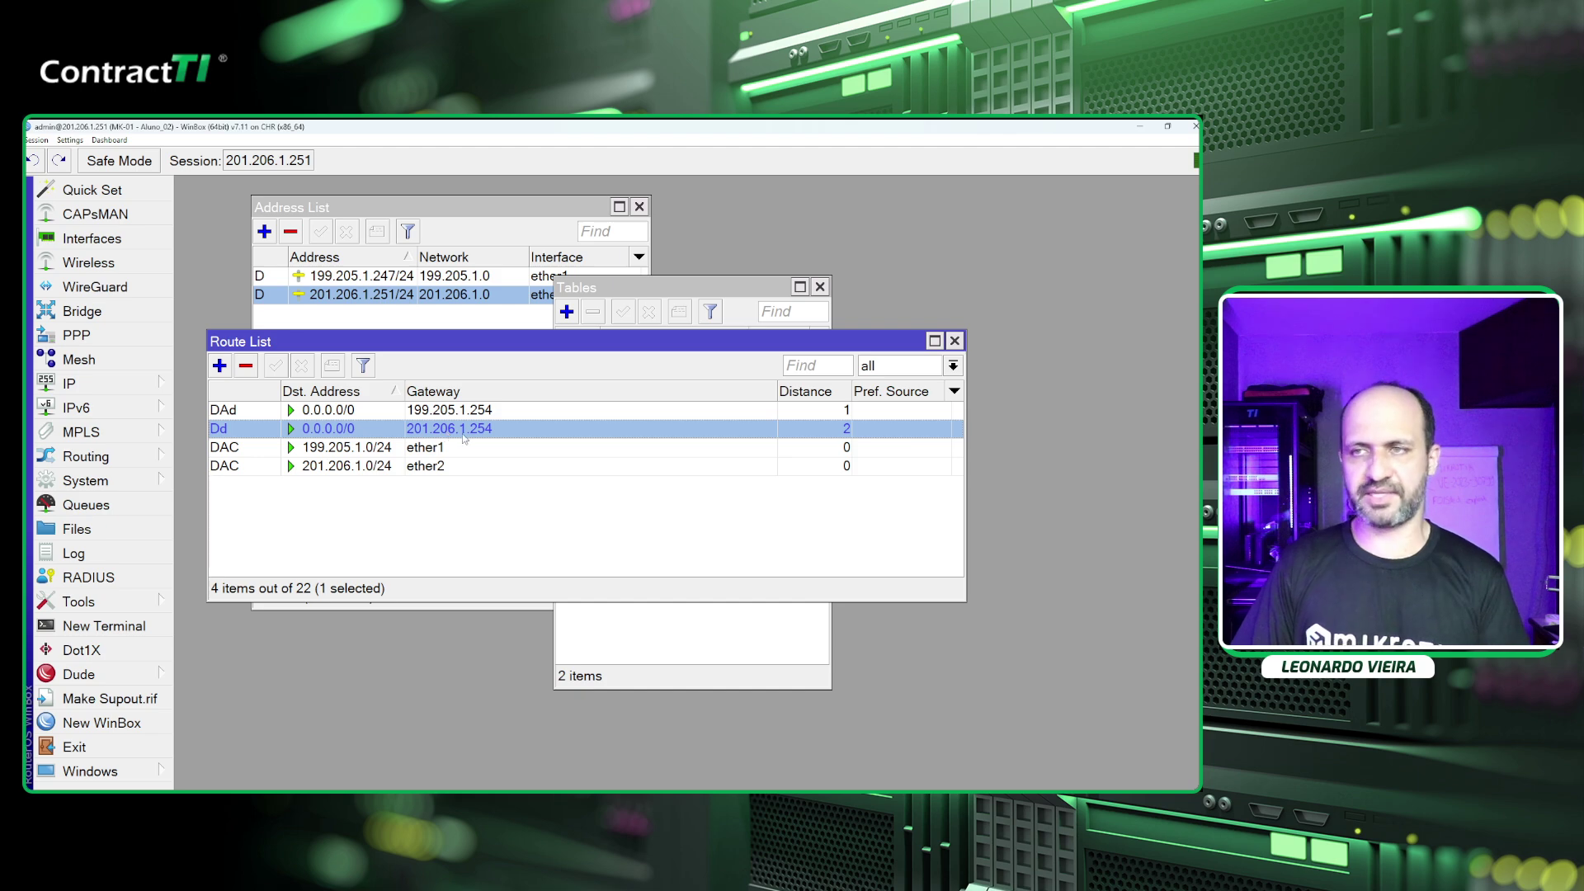
left_click(221, 365)
left_click_drag(624, 218, 501, 450)
left_click(533, 530)
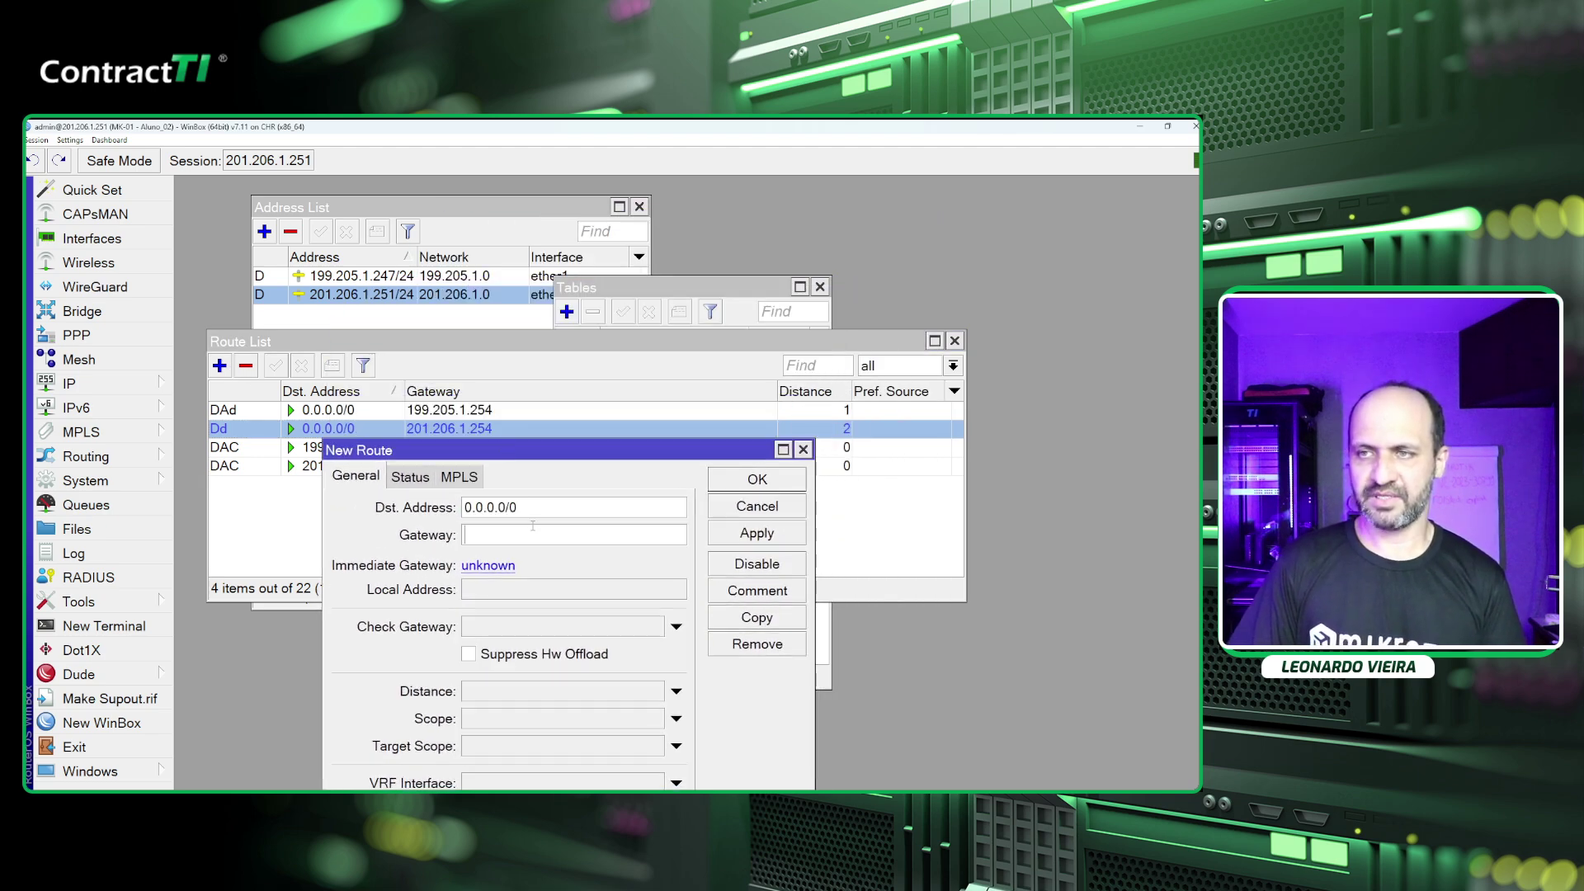
type("201.20")
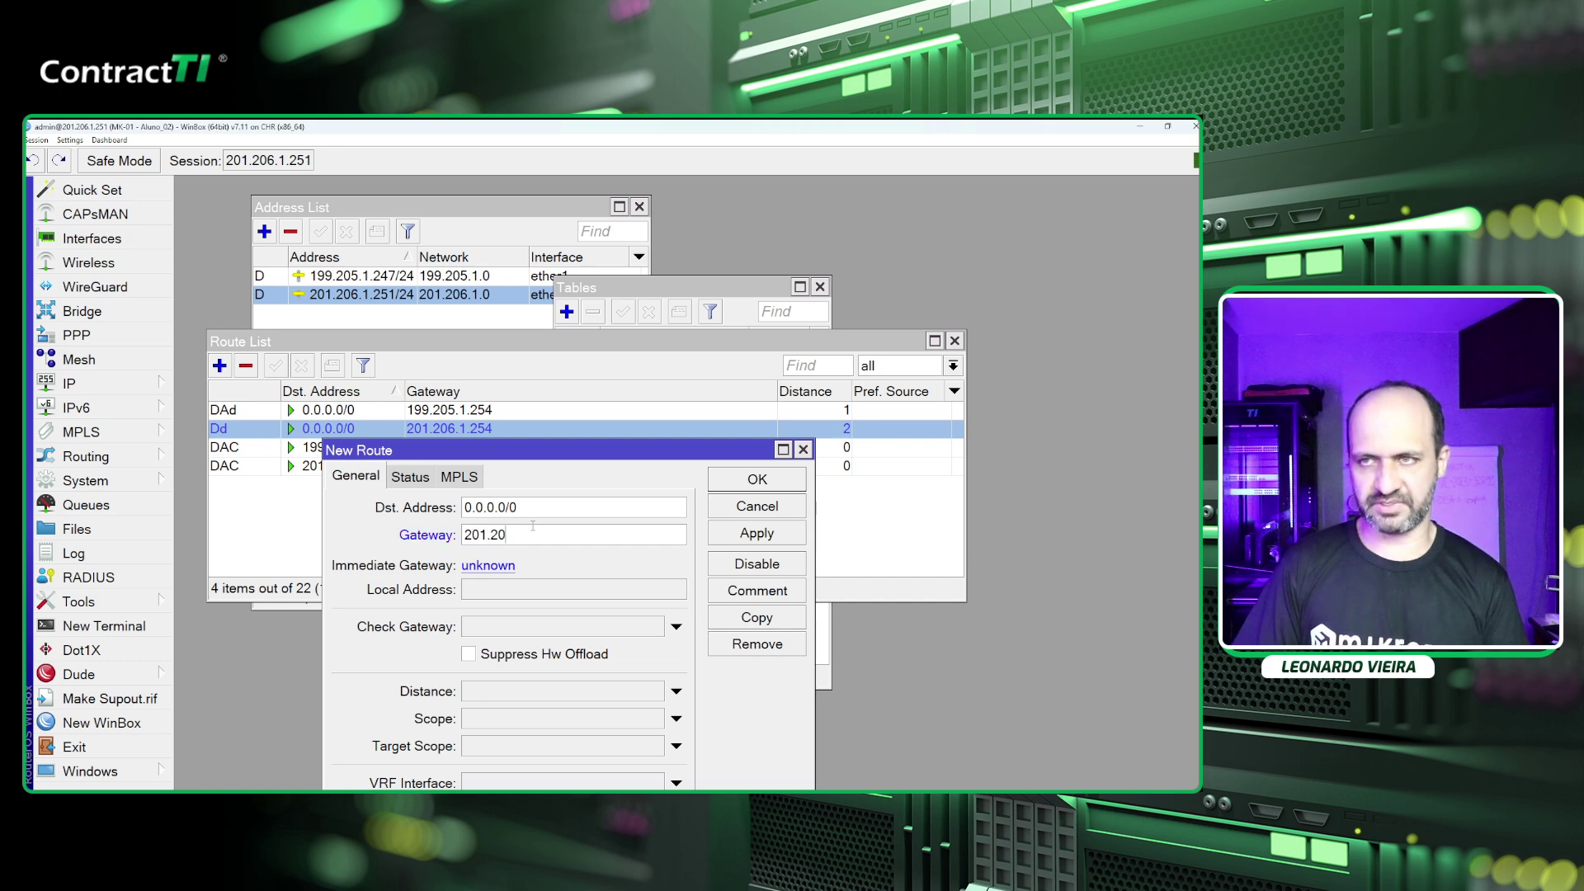
type("6.1.254")
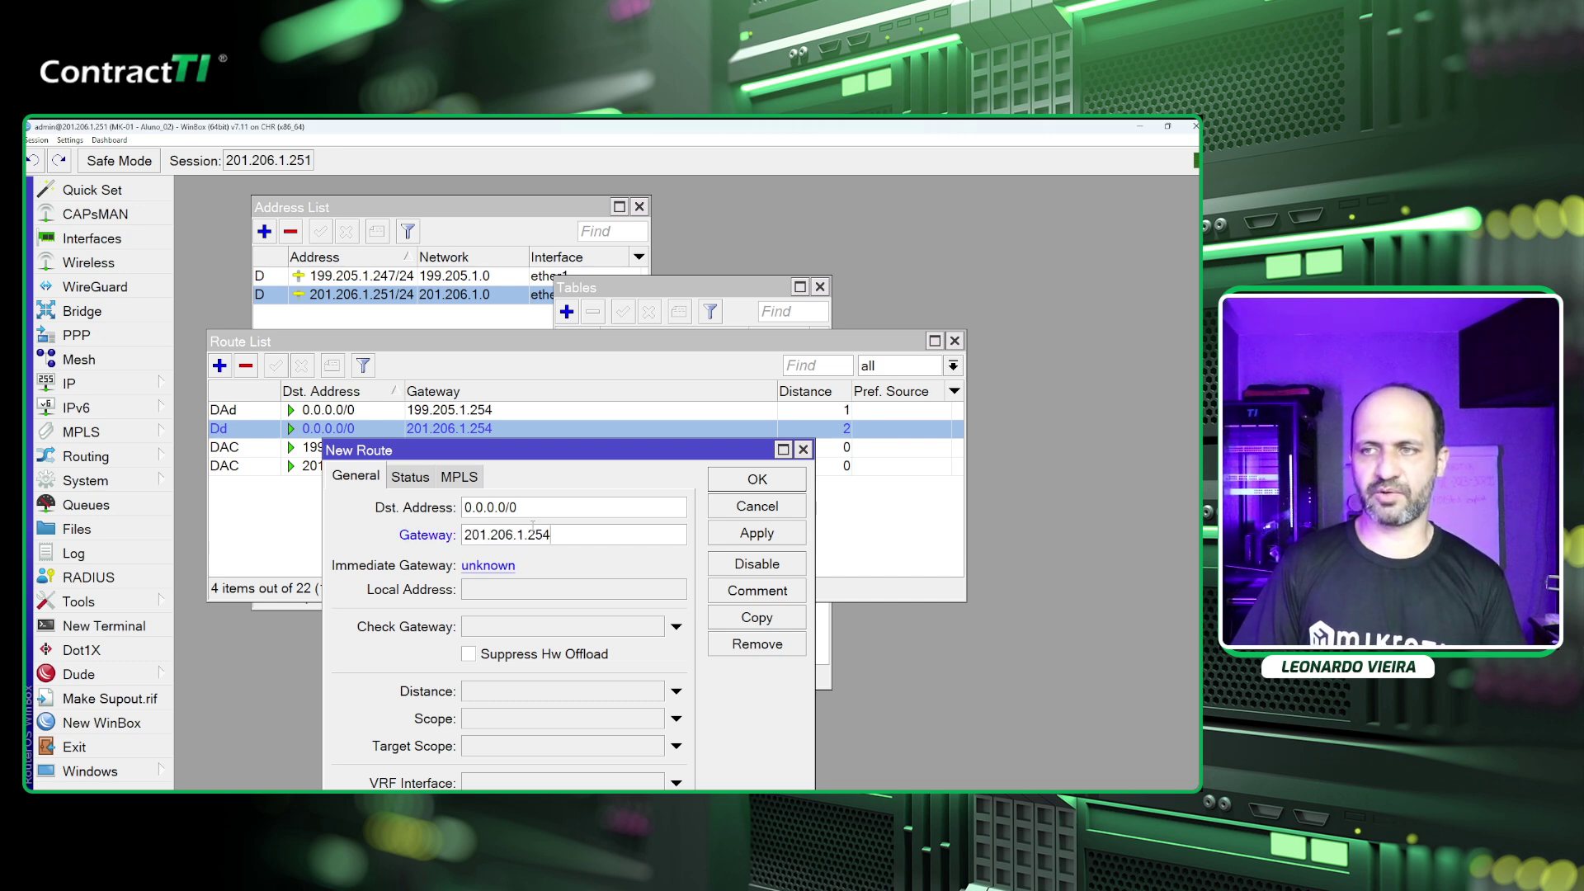
Assign the new route to the Operadora-2 routing table and save it.
left_click_drag(523, 456, 543, 418)
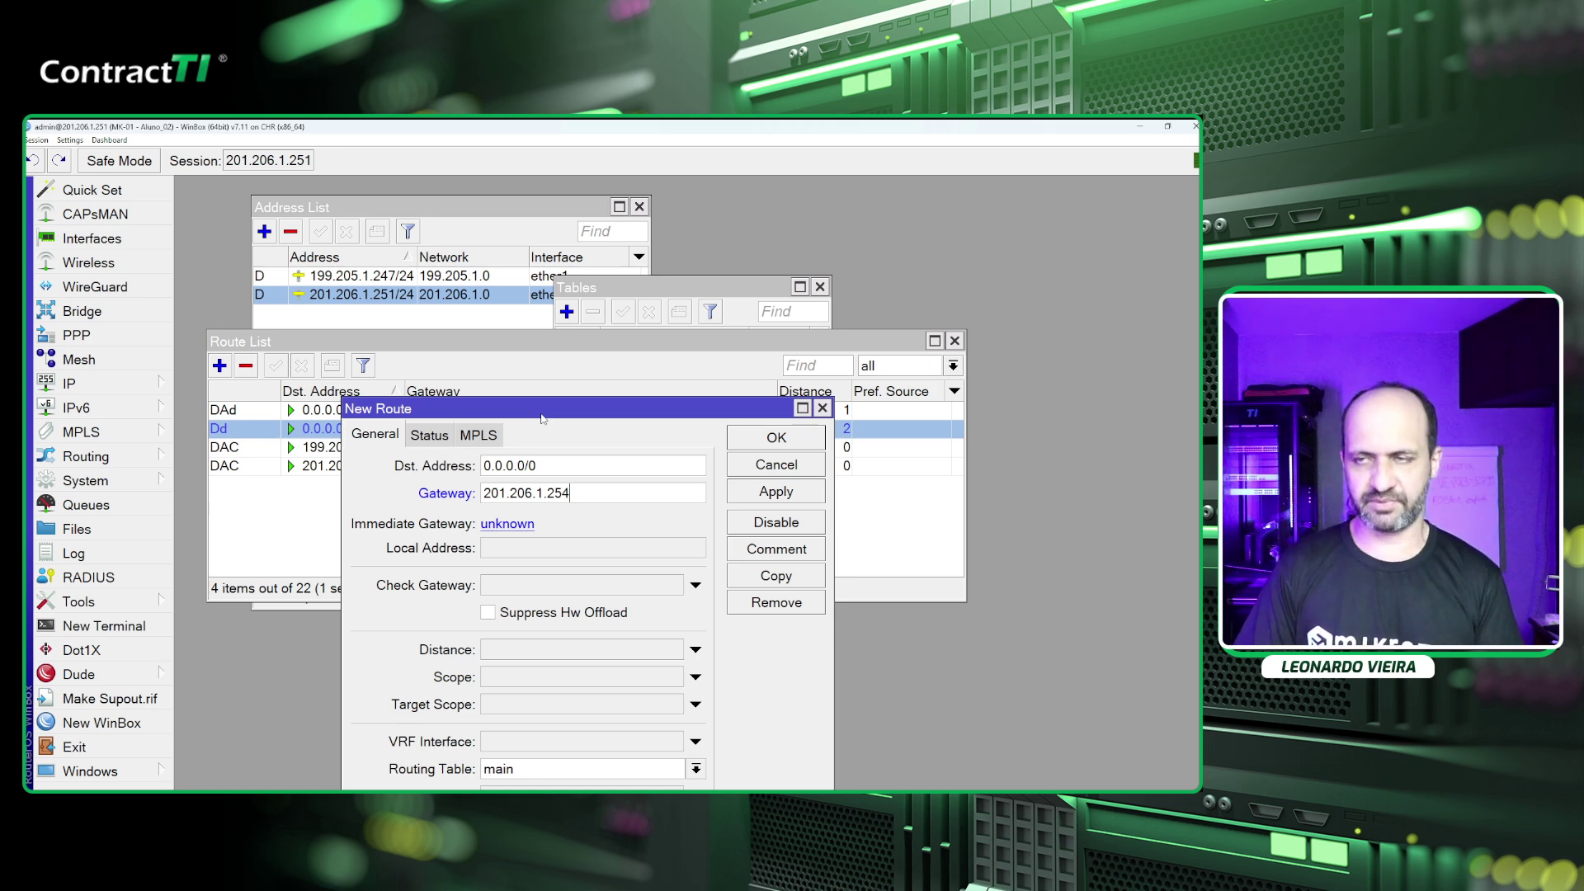
left_click_drag(542, 419, 569, 242)
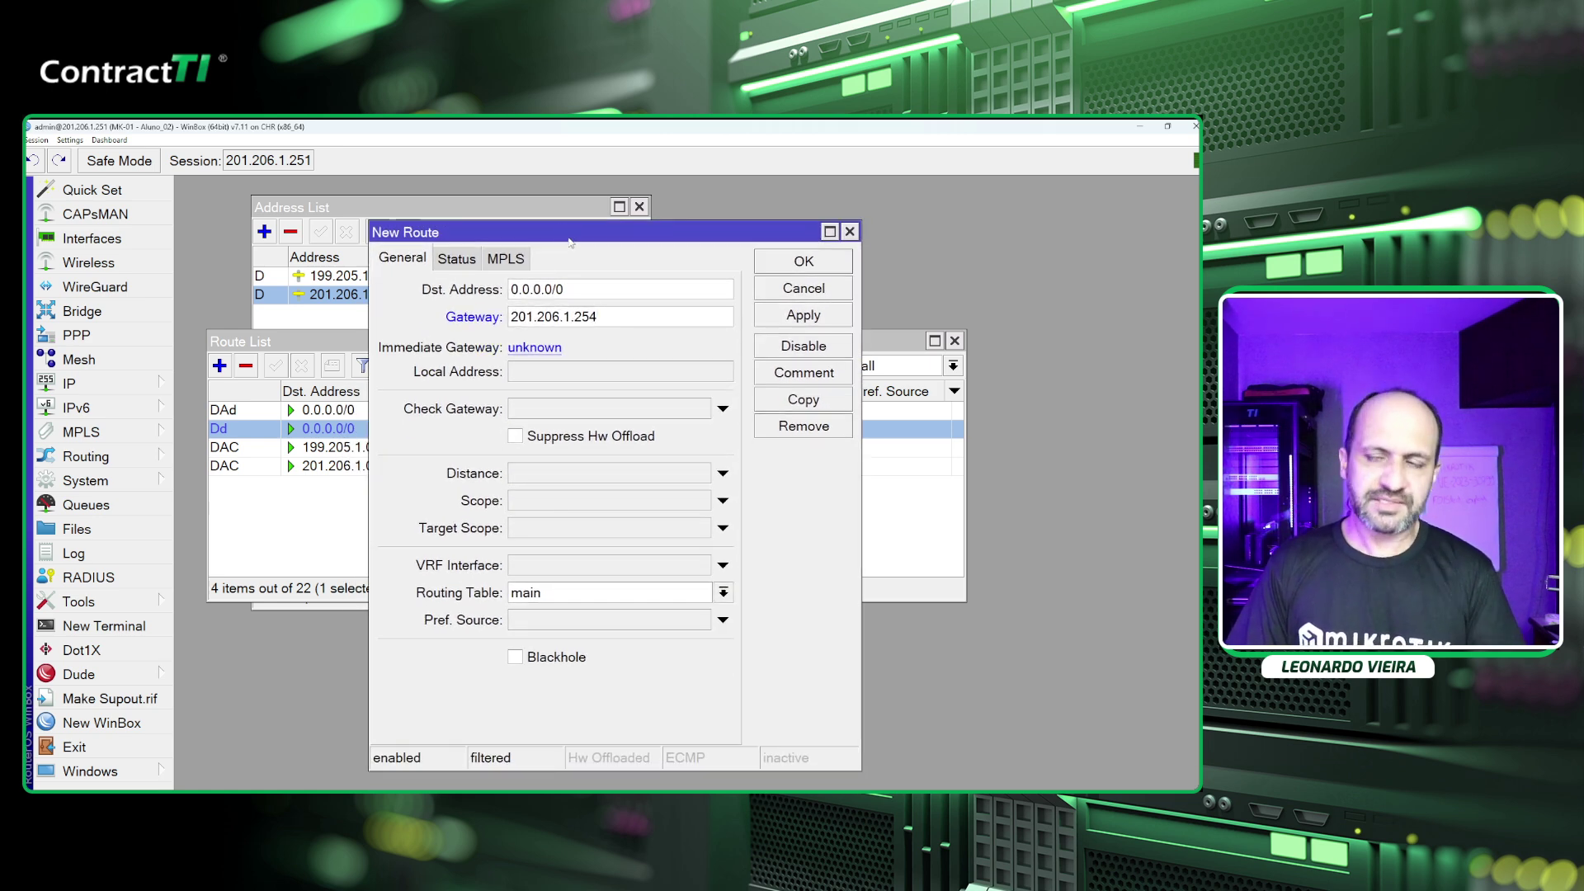
left_click(559, 598)
left_click(560, 598)
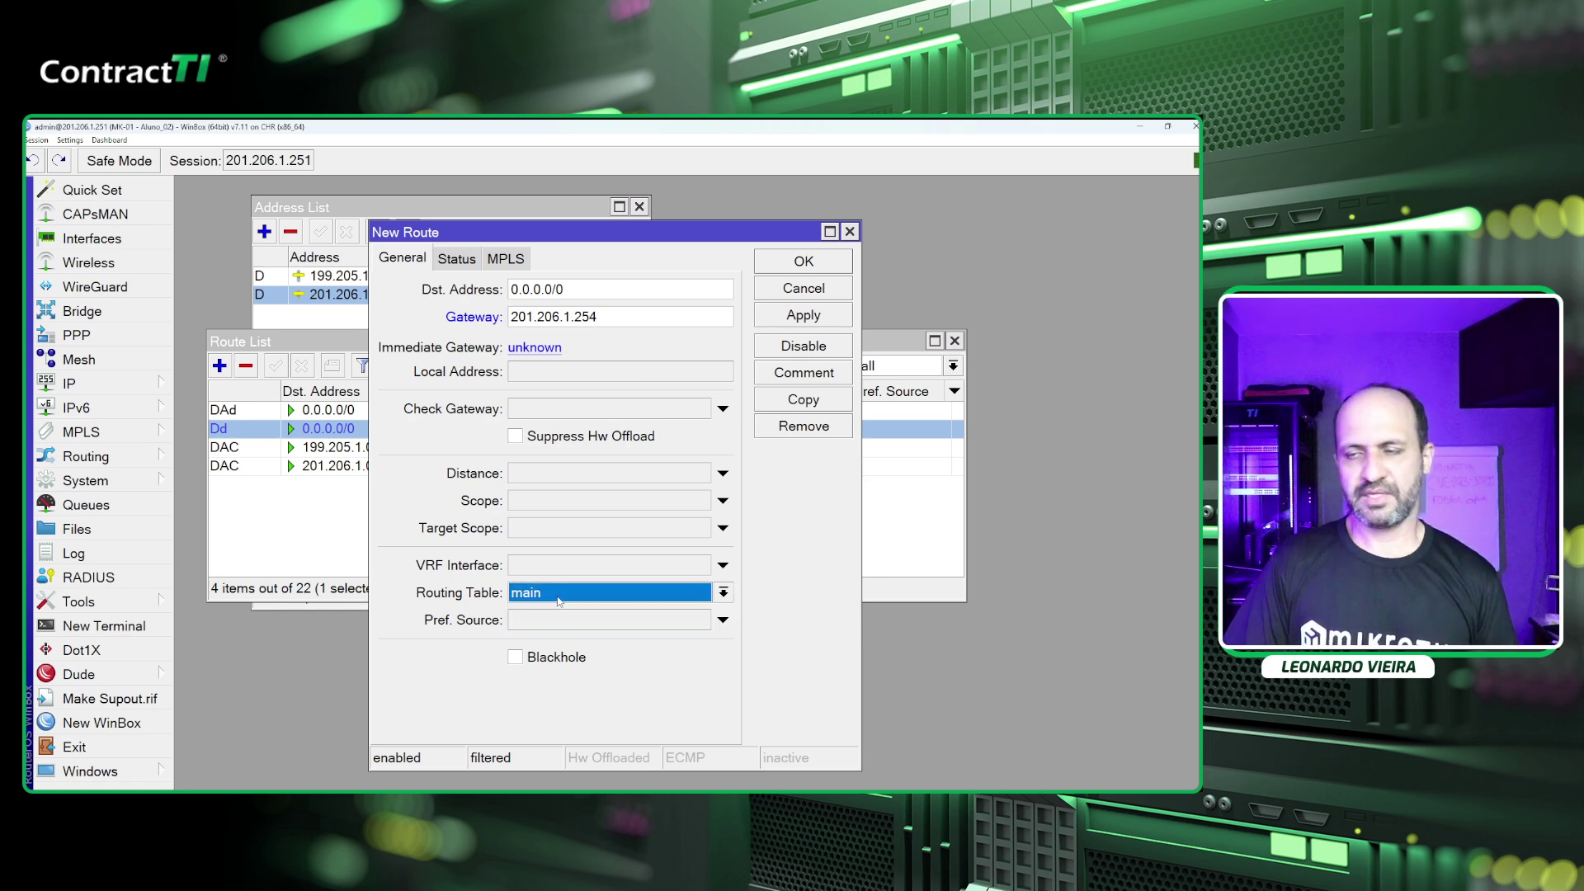
left_click(560, 598)
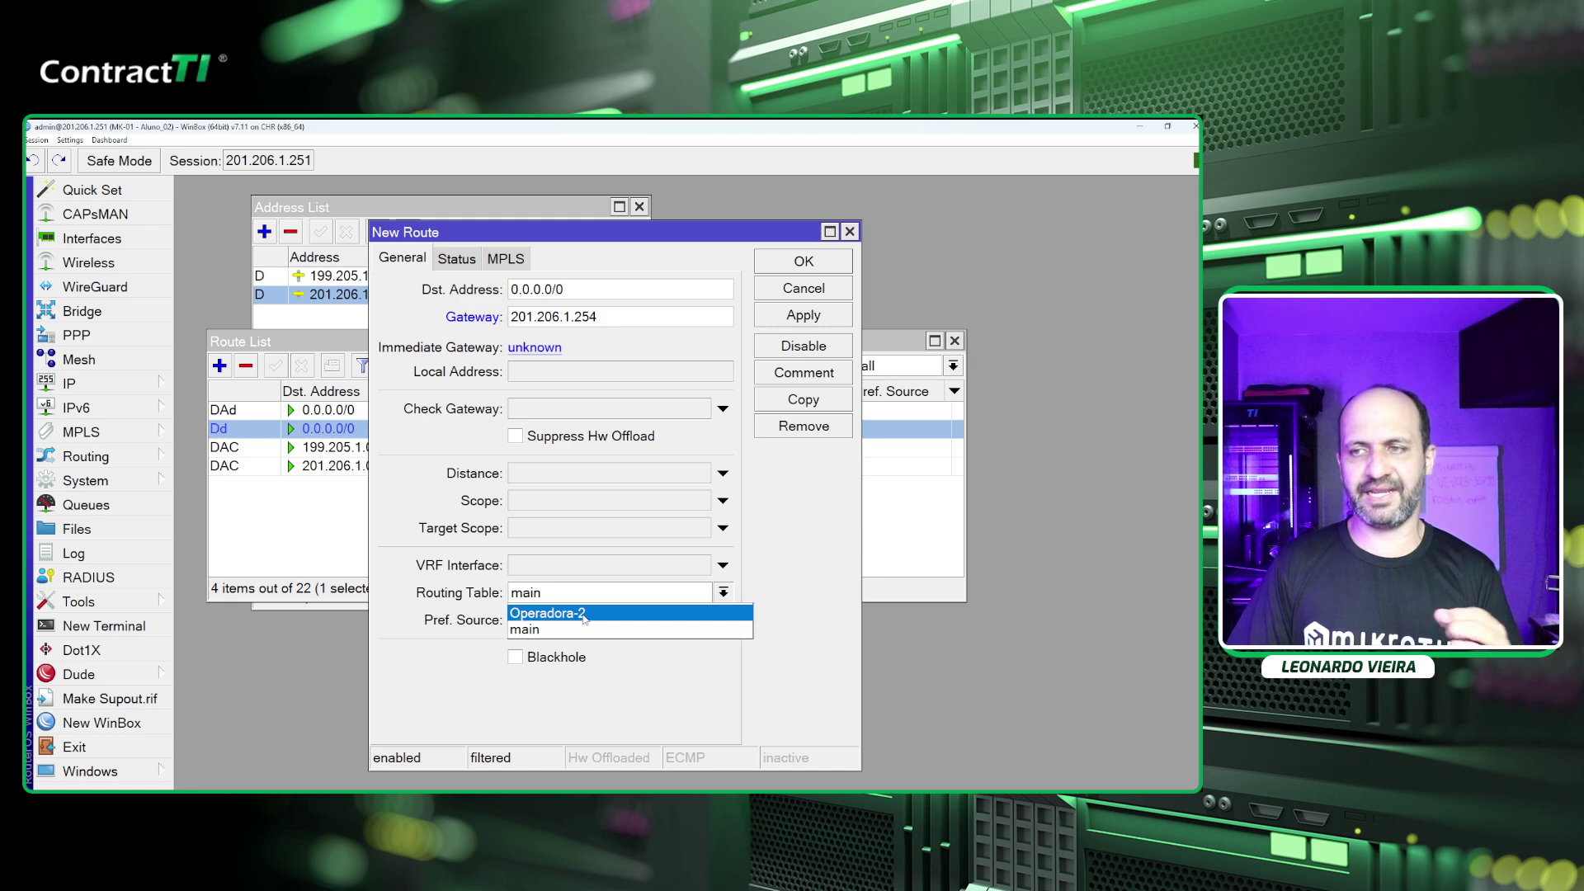
left_click(585, 617)
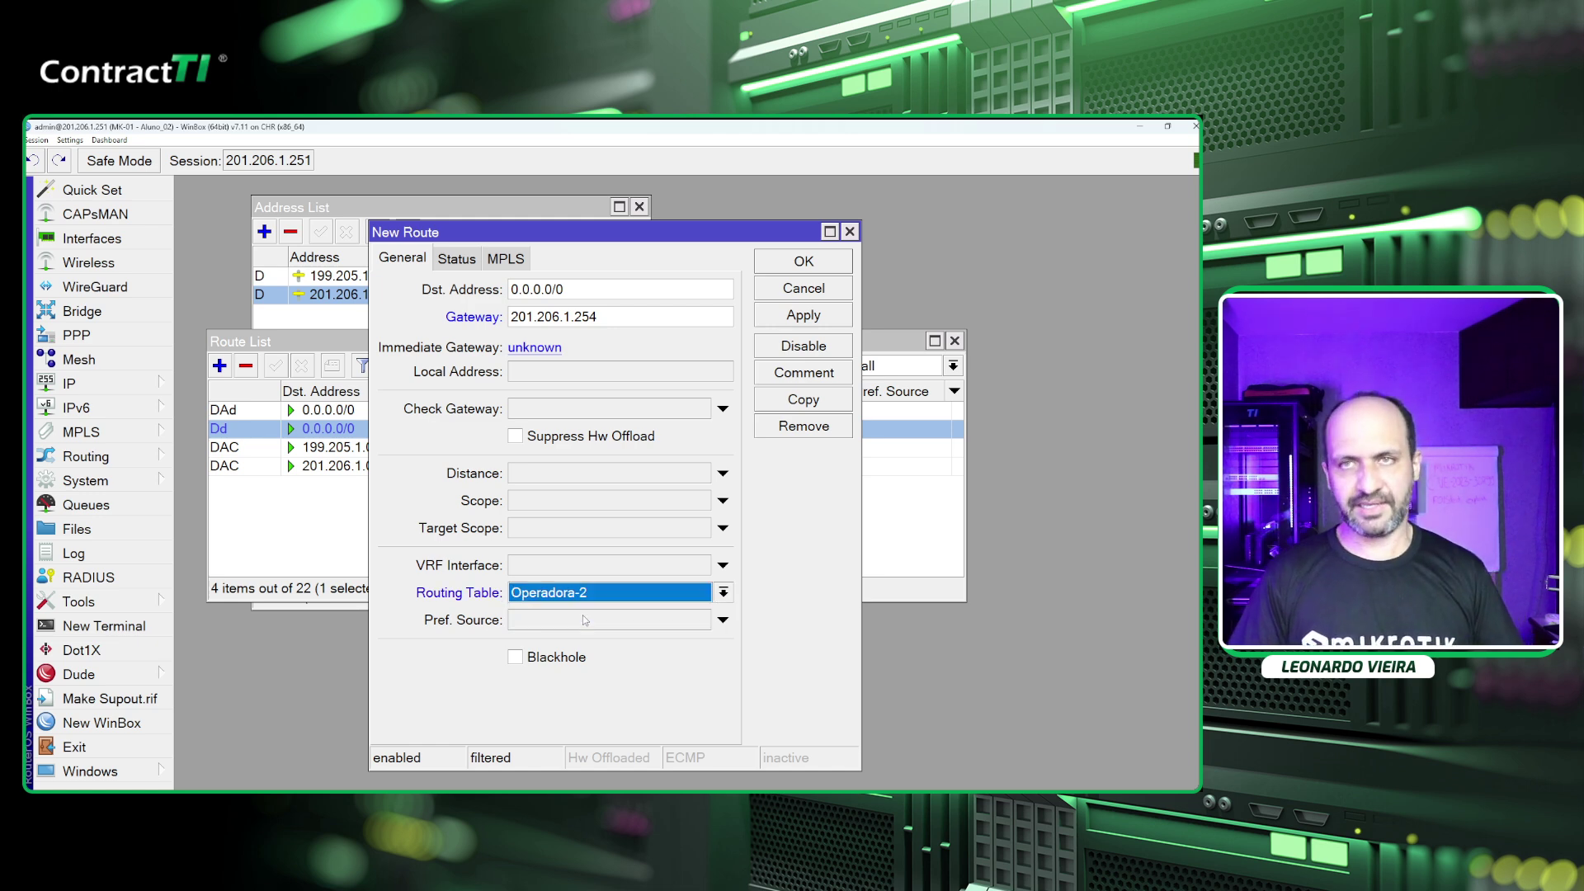
left_click(792, 266)
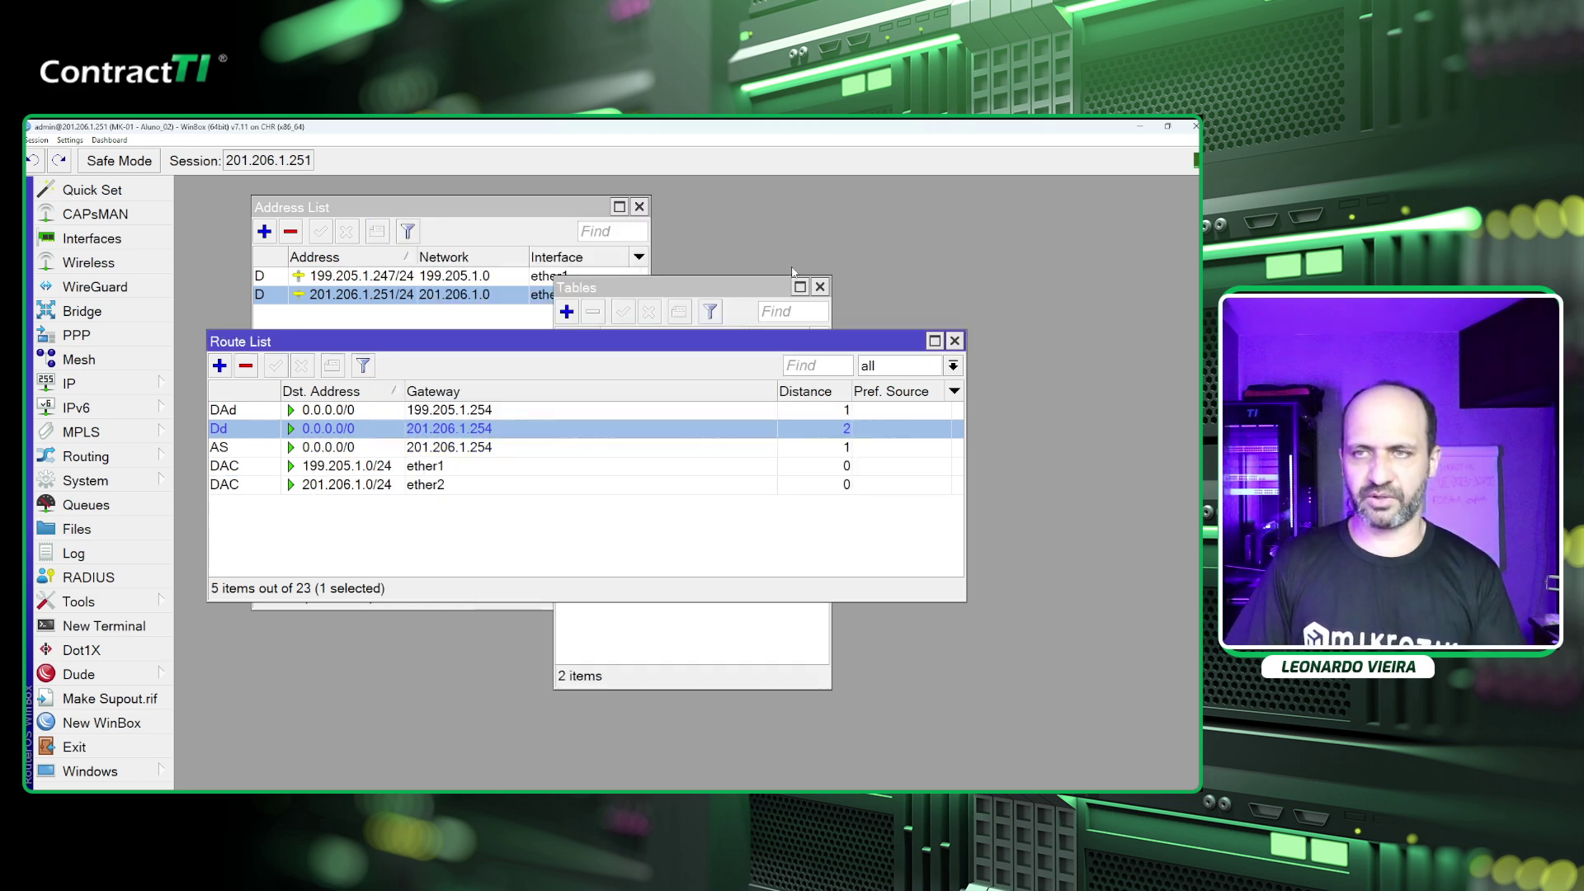
Filter the Route List to show only the routes in the Operadora-2 table.
left_click(296, 448)
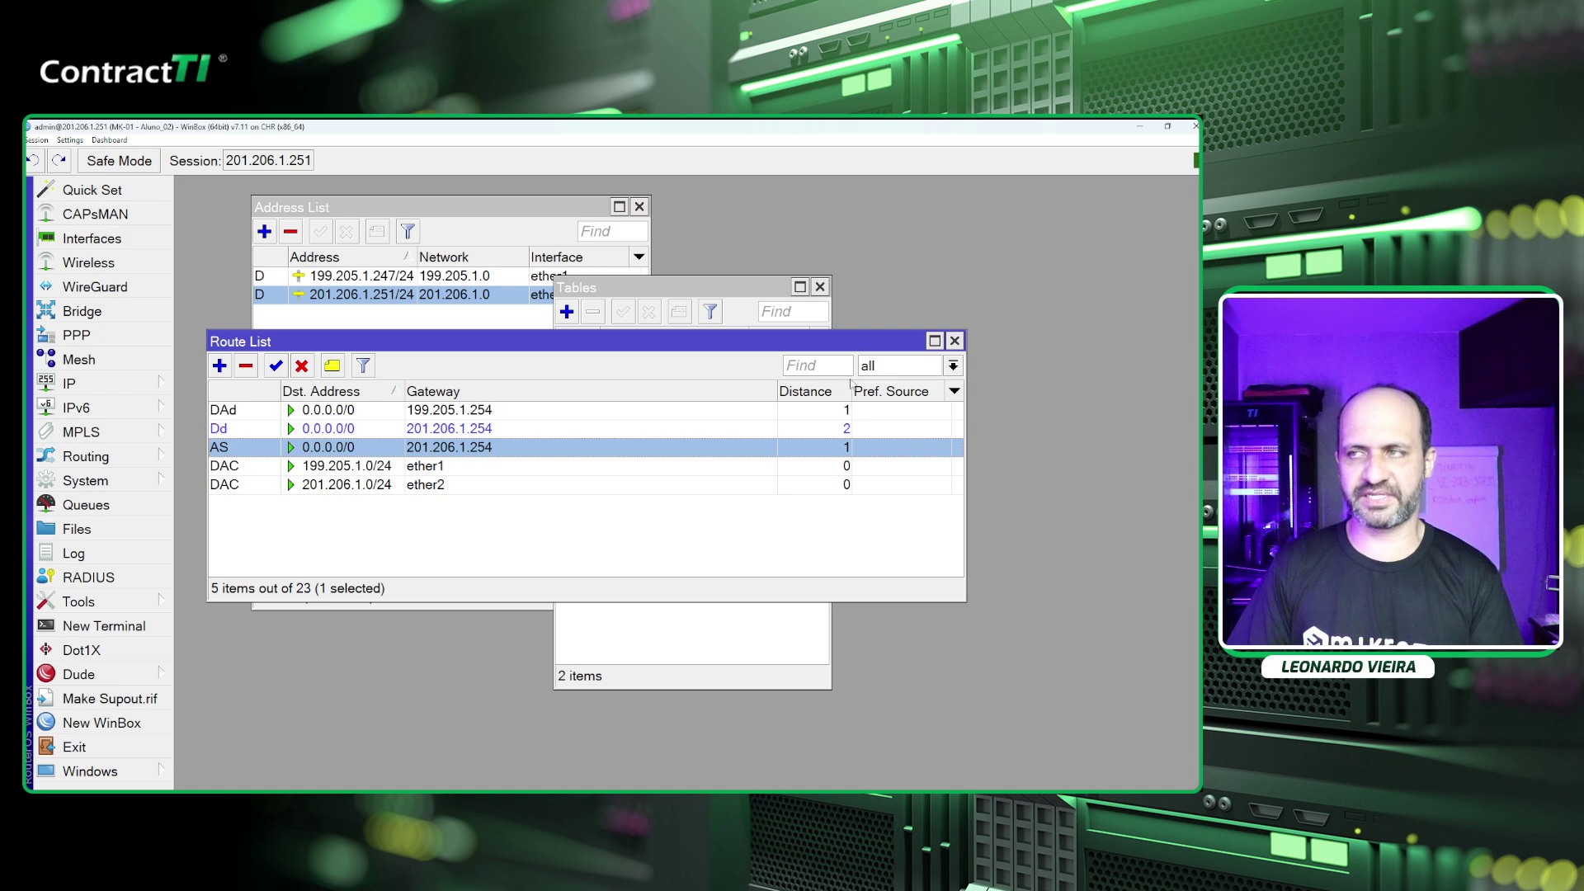
left_click(874, 366)
left_click(884, 382)
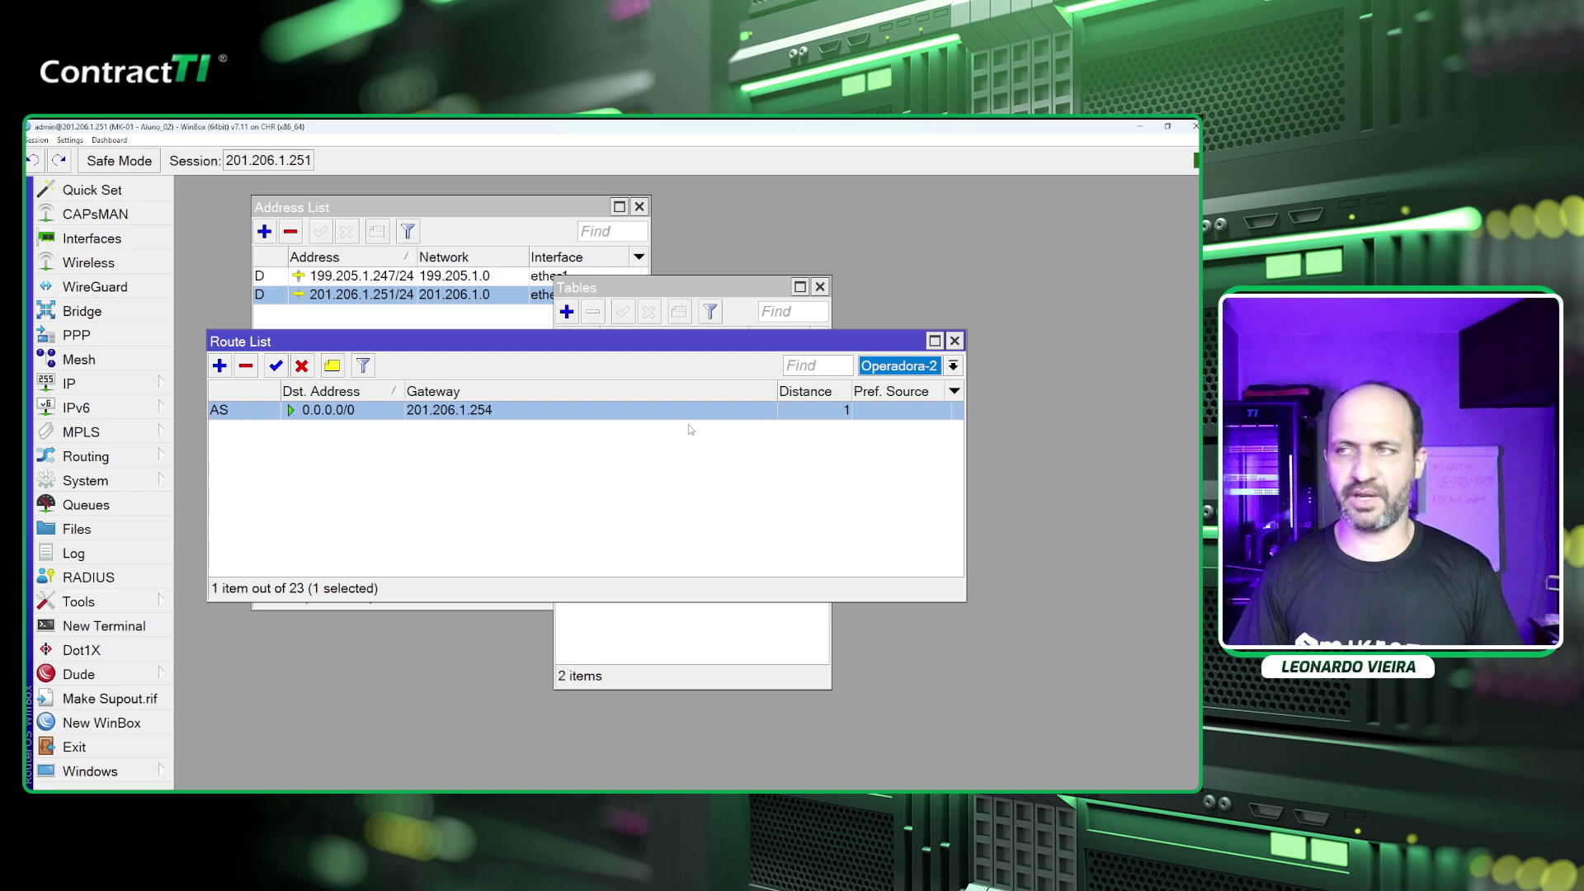
Close the open list windows and start a new mangle rule in the IP firewall.
key("Escape")
key("Escape")
key("Escape")
left_click(131, 379)
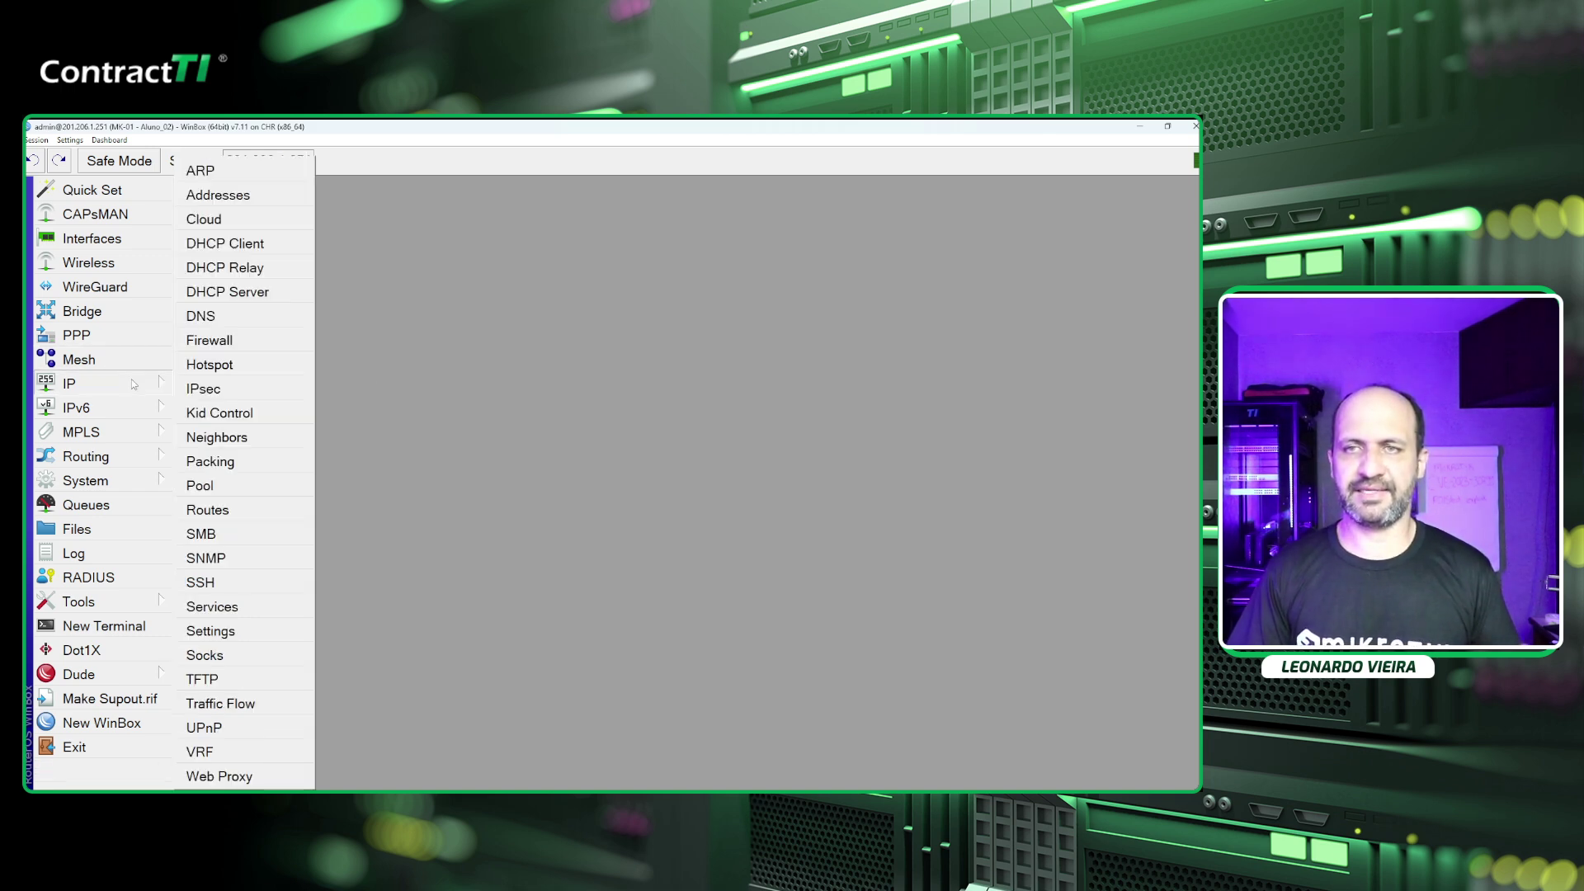
left_click(239, 343)
left_click(314, 302)
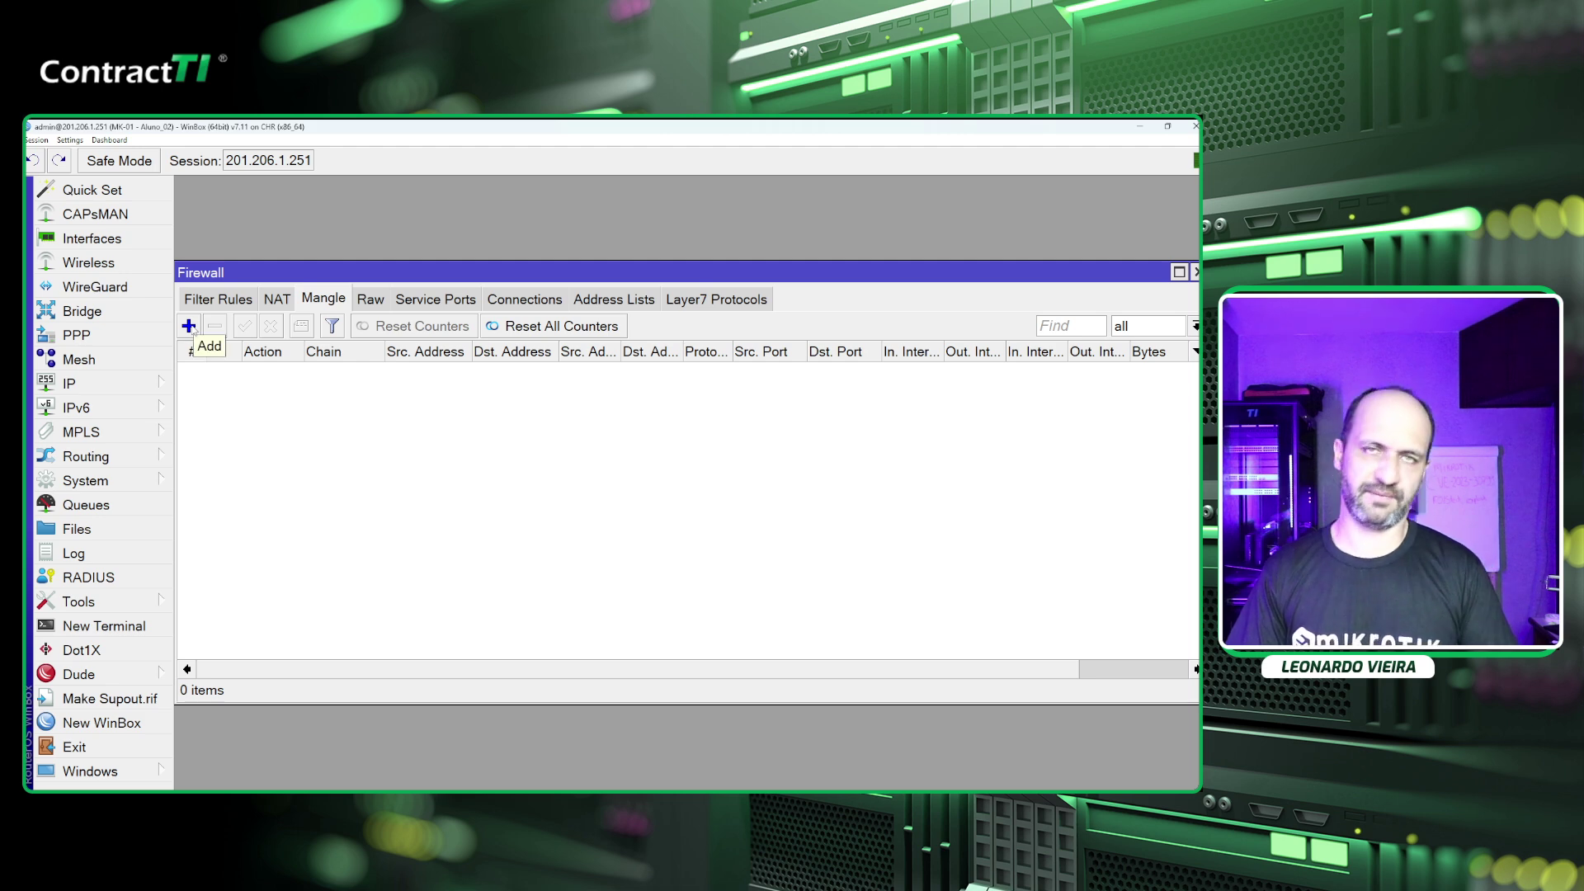
left_click(189, 327)
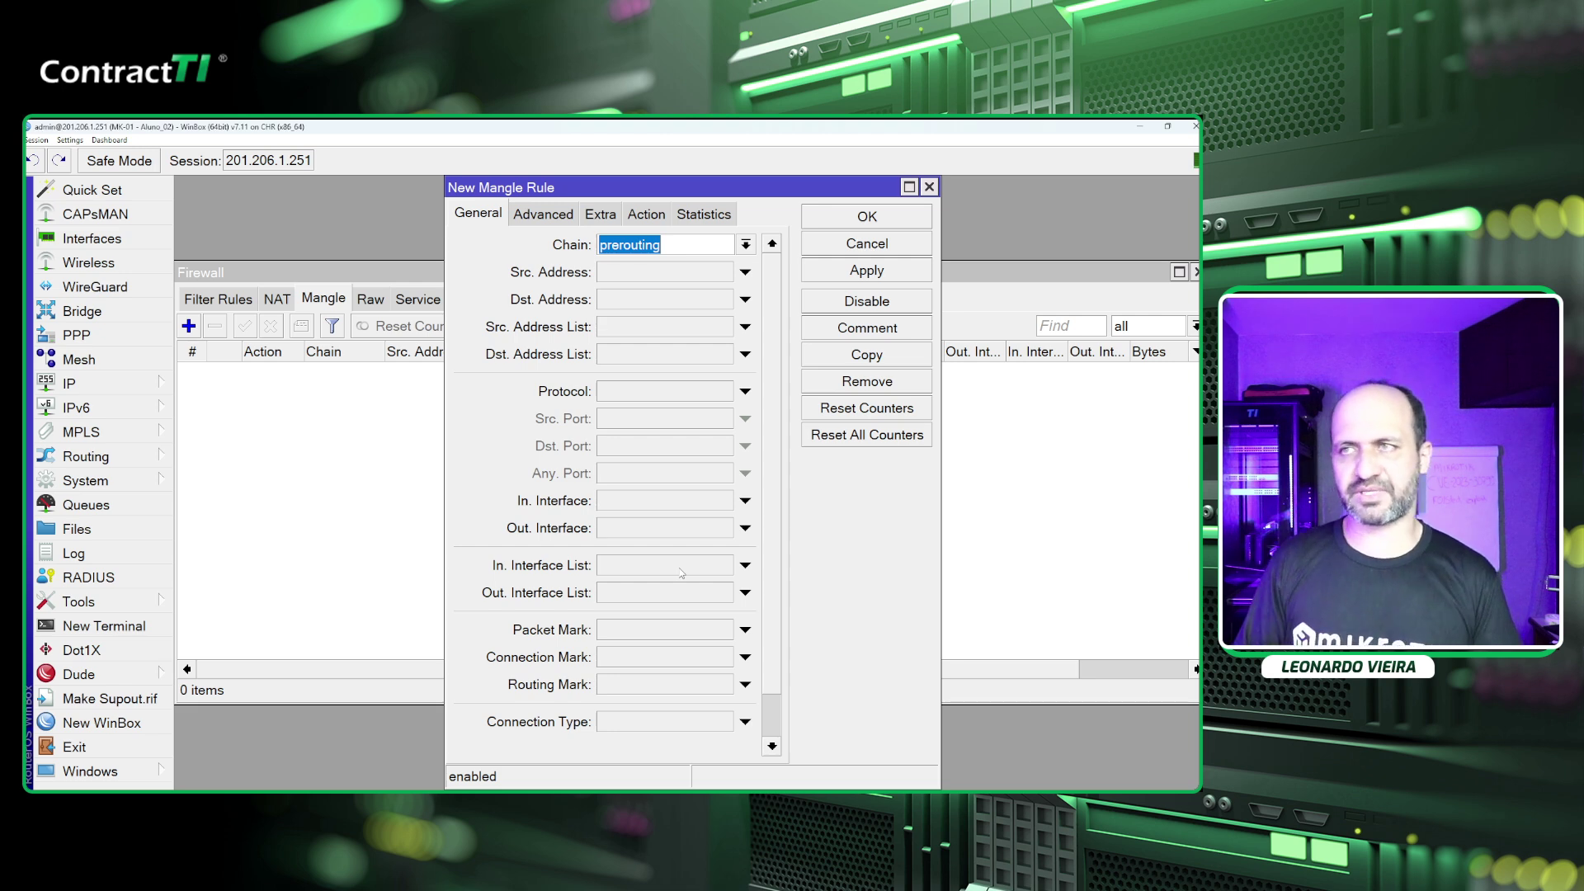
Set the mangle rule to match the input chain, incoming interface ether2 and connection mark no-mark.
left_click(745, 244)
left_click(635, 282)
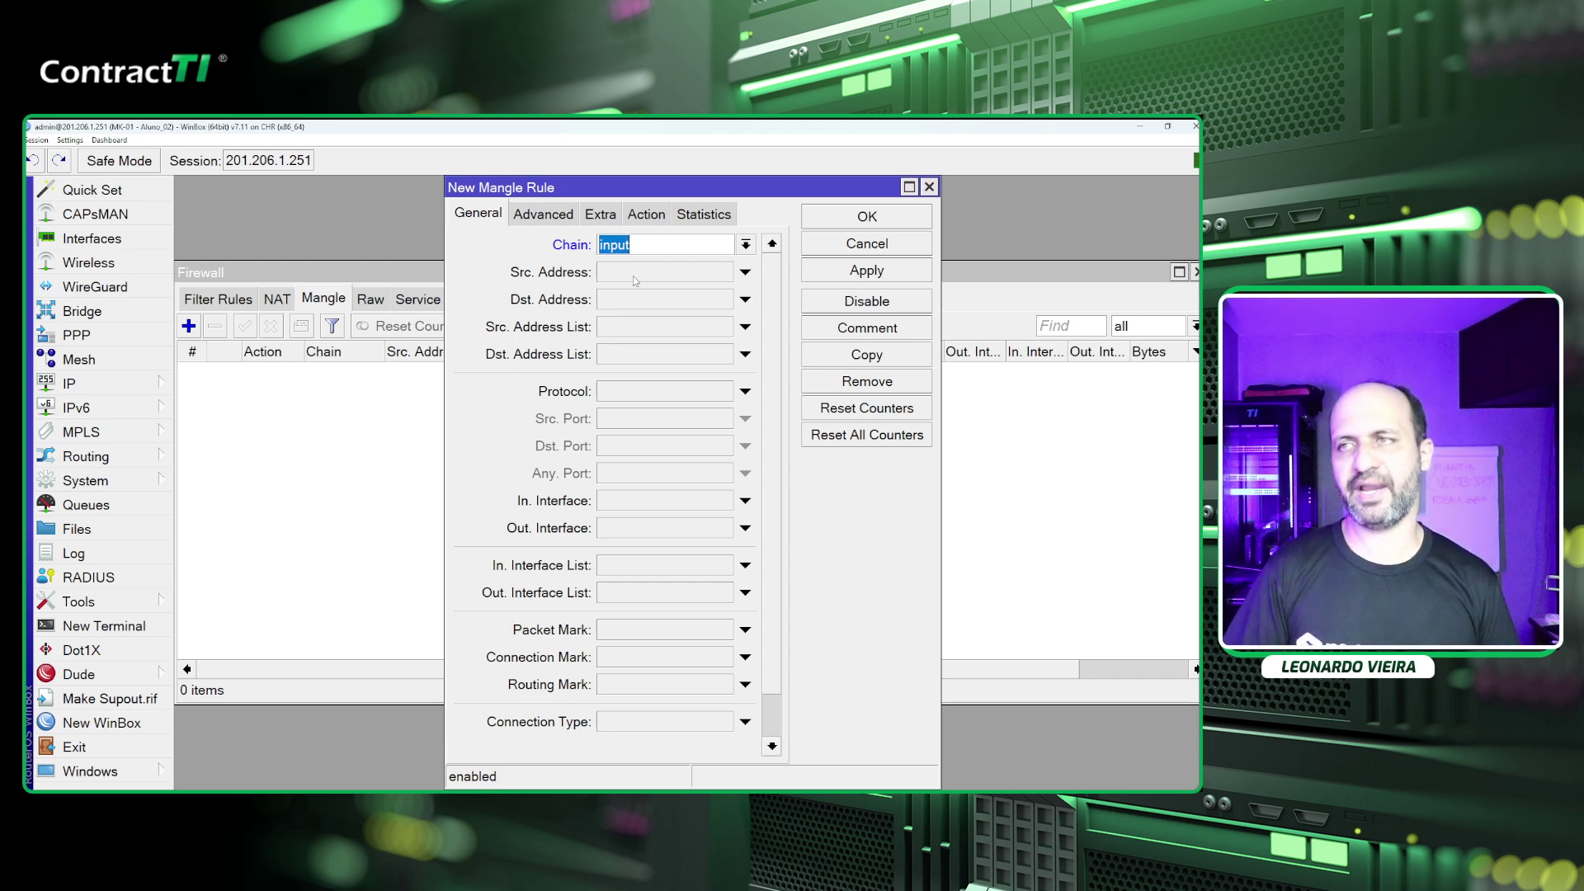
left_click(645, 508)
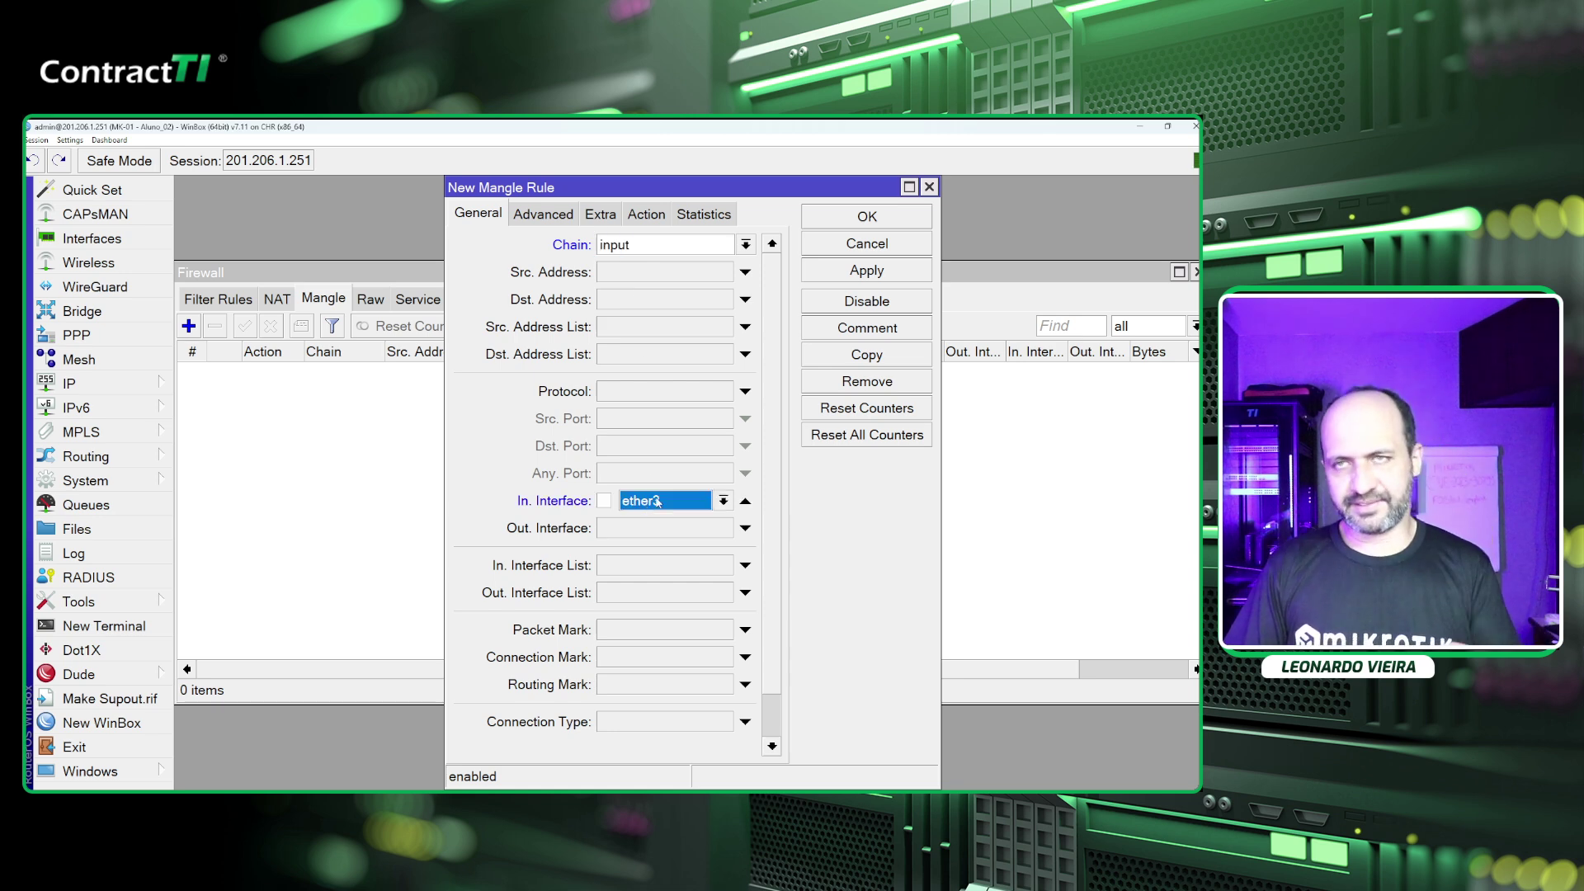
left_click(658, 501)
left_click(659, 597)
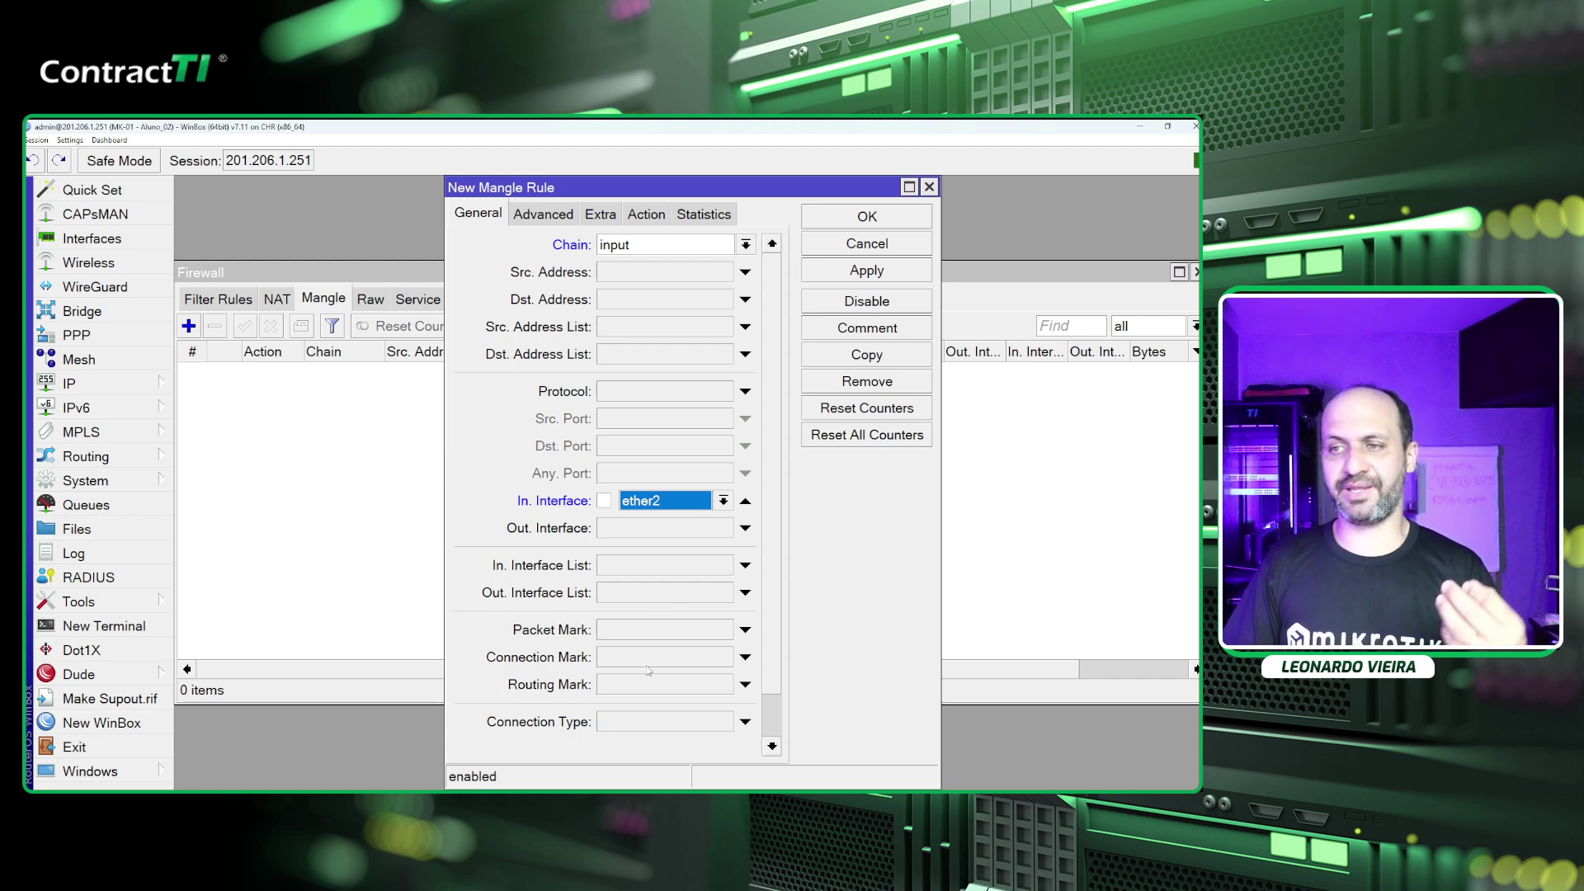
left_click(745, 657)
left_click(723, 657)
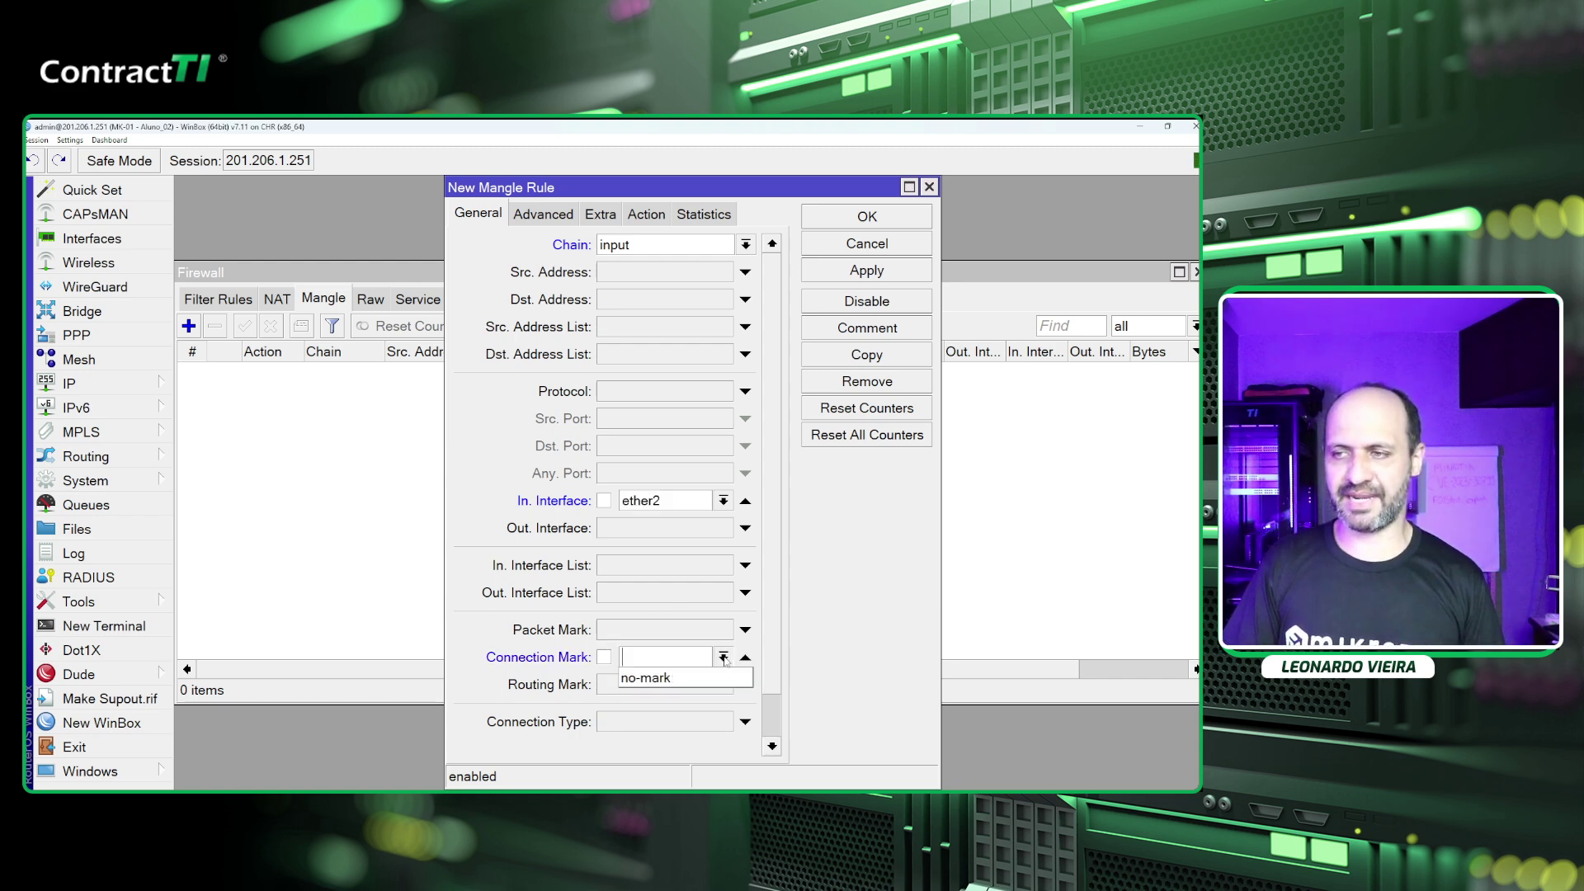
left_click(693, 679)
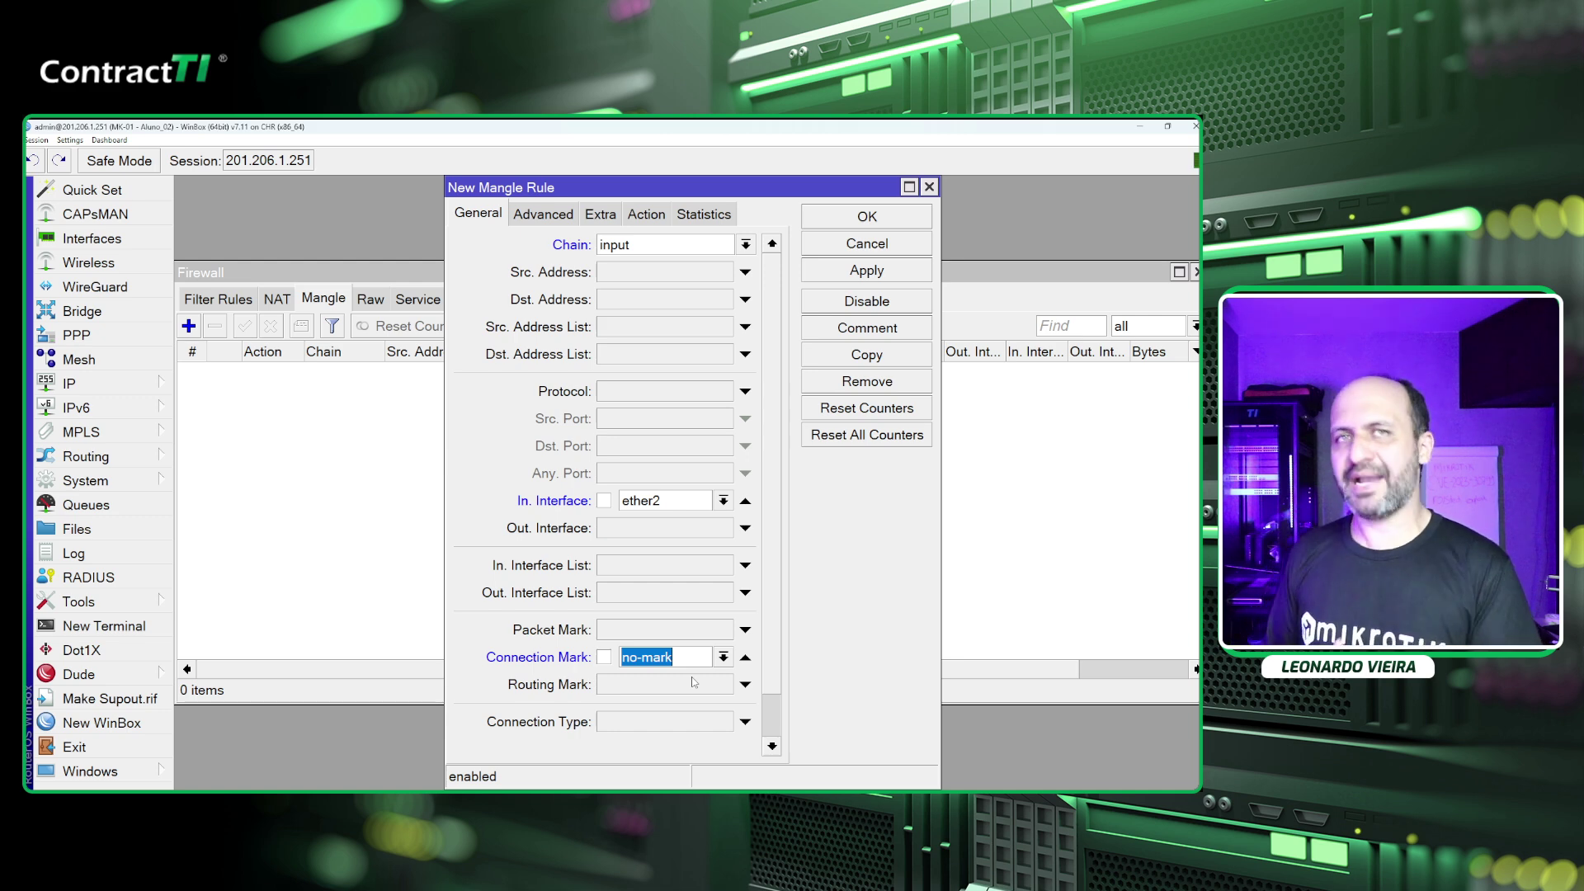
Set the mangle rule's action to mark connection with new connection mark IN-OP2 and save the rule.
left_click(655, 216)
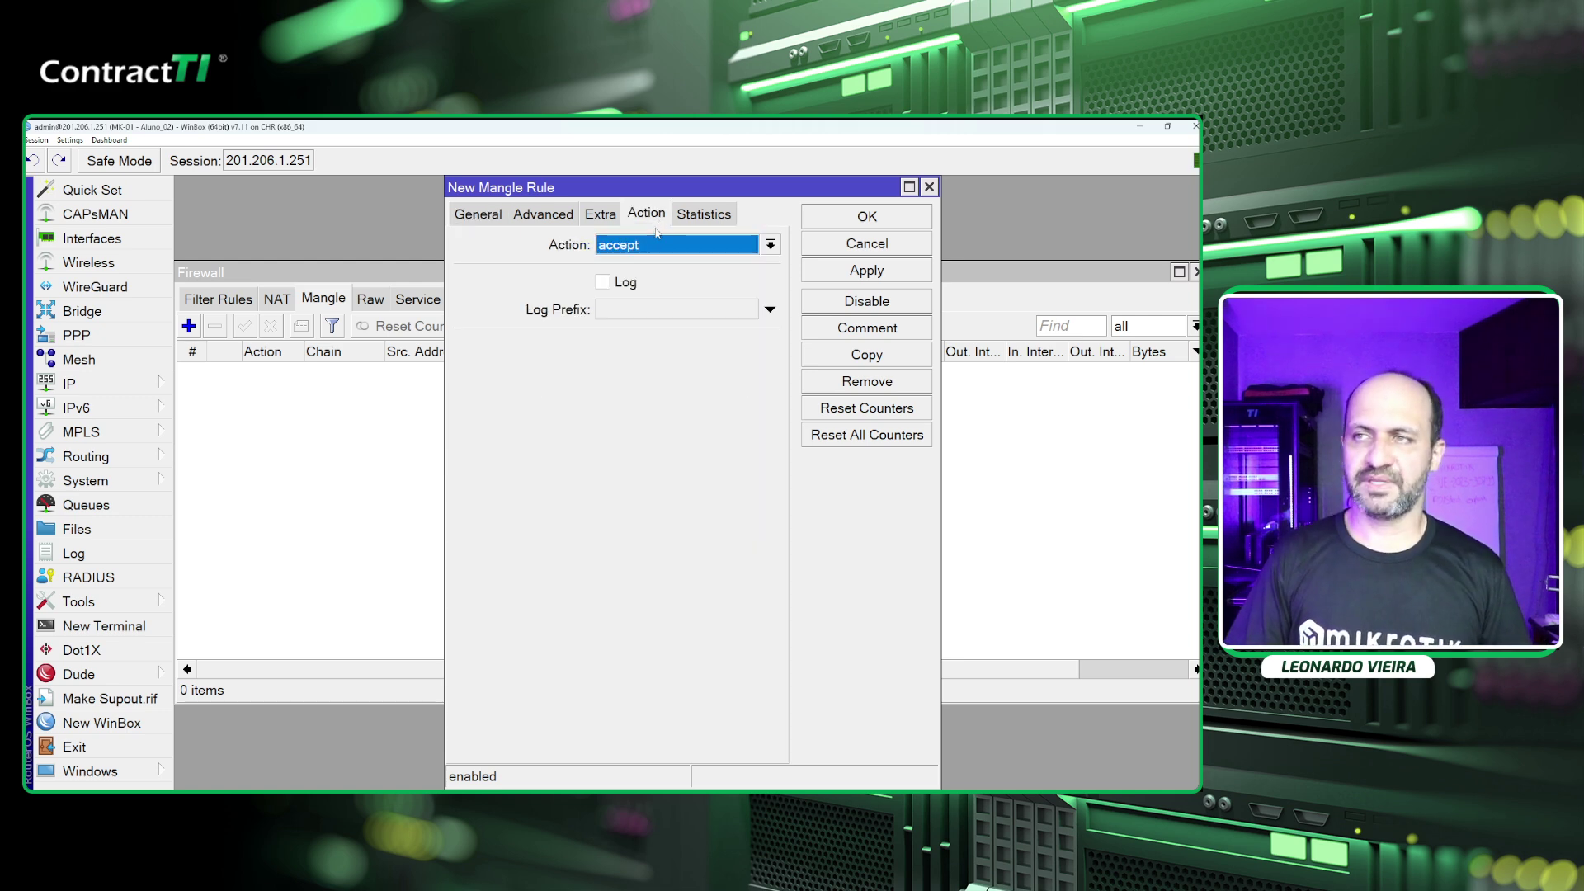
left_click(657, 245)
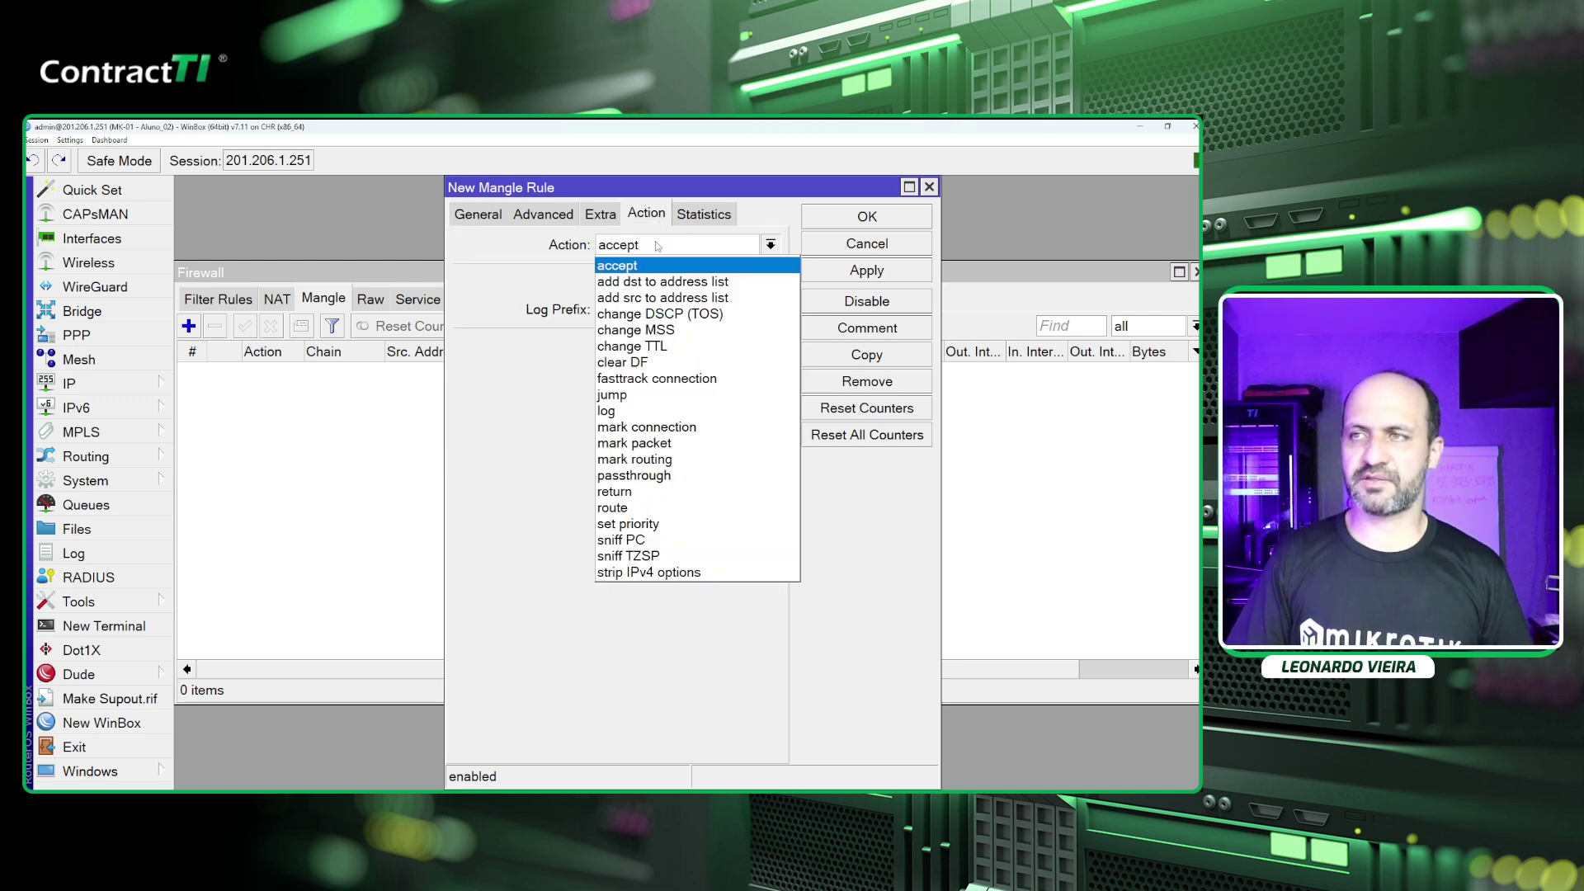
left_click(709, 428)
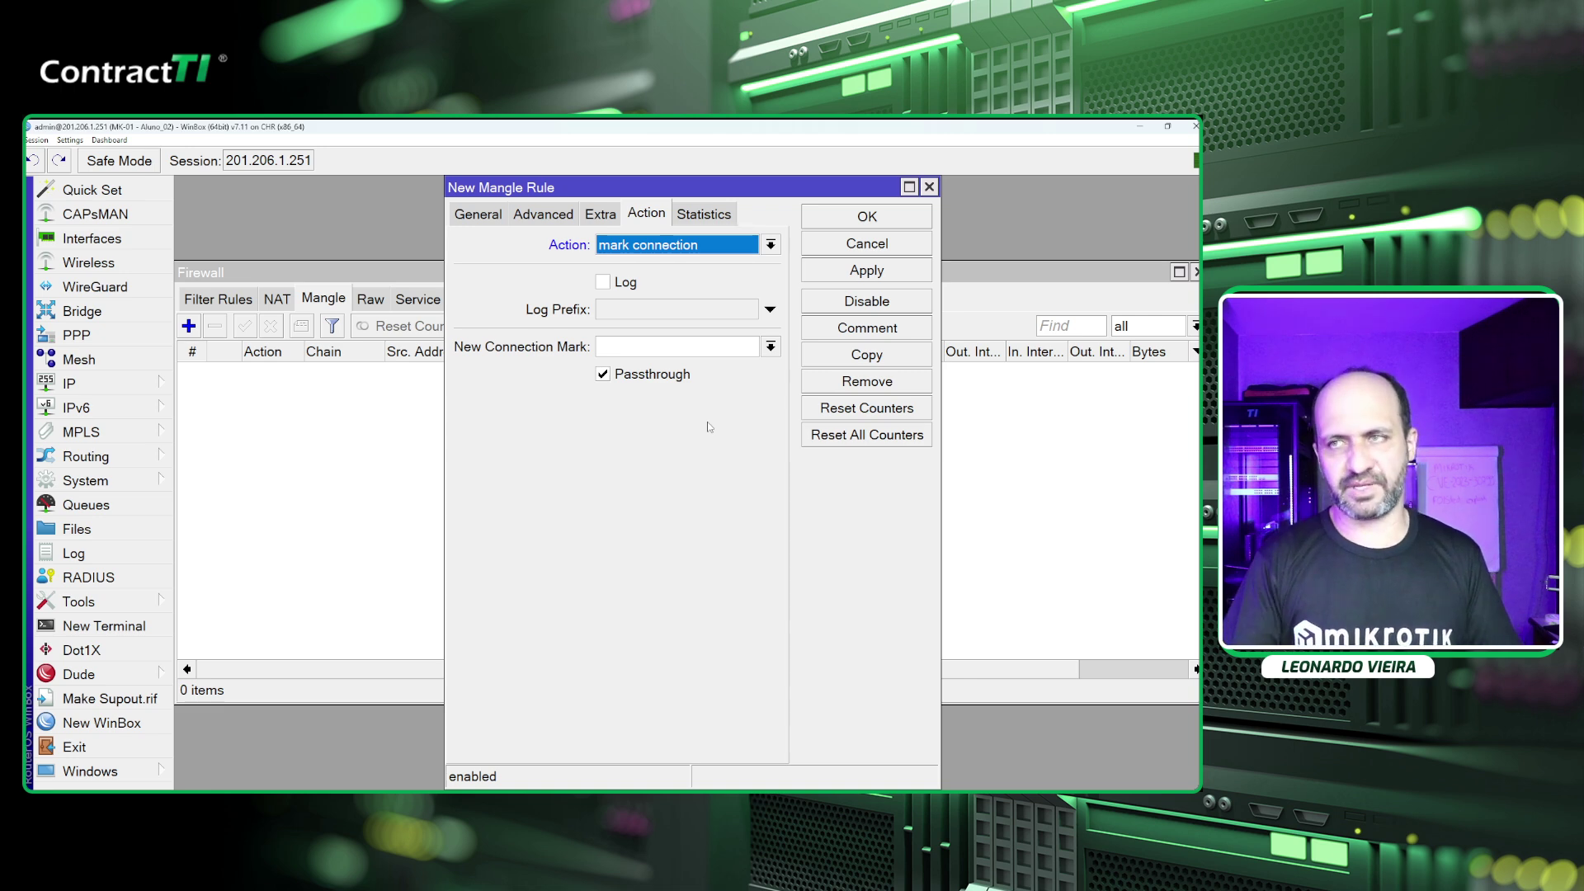
left_click(710, 347)
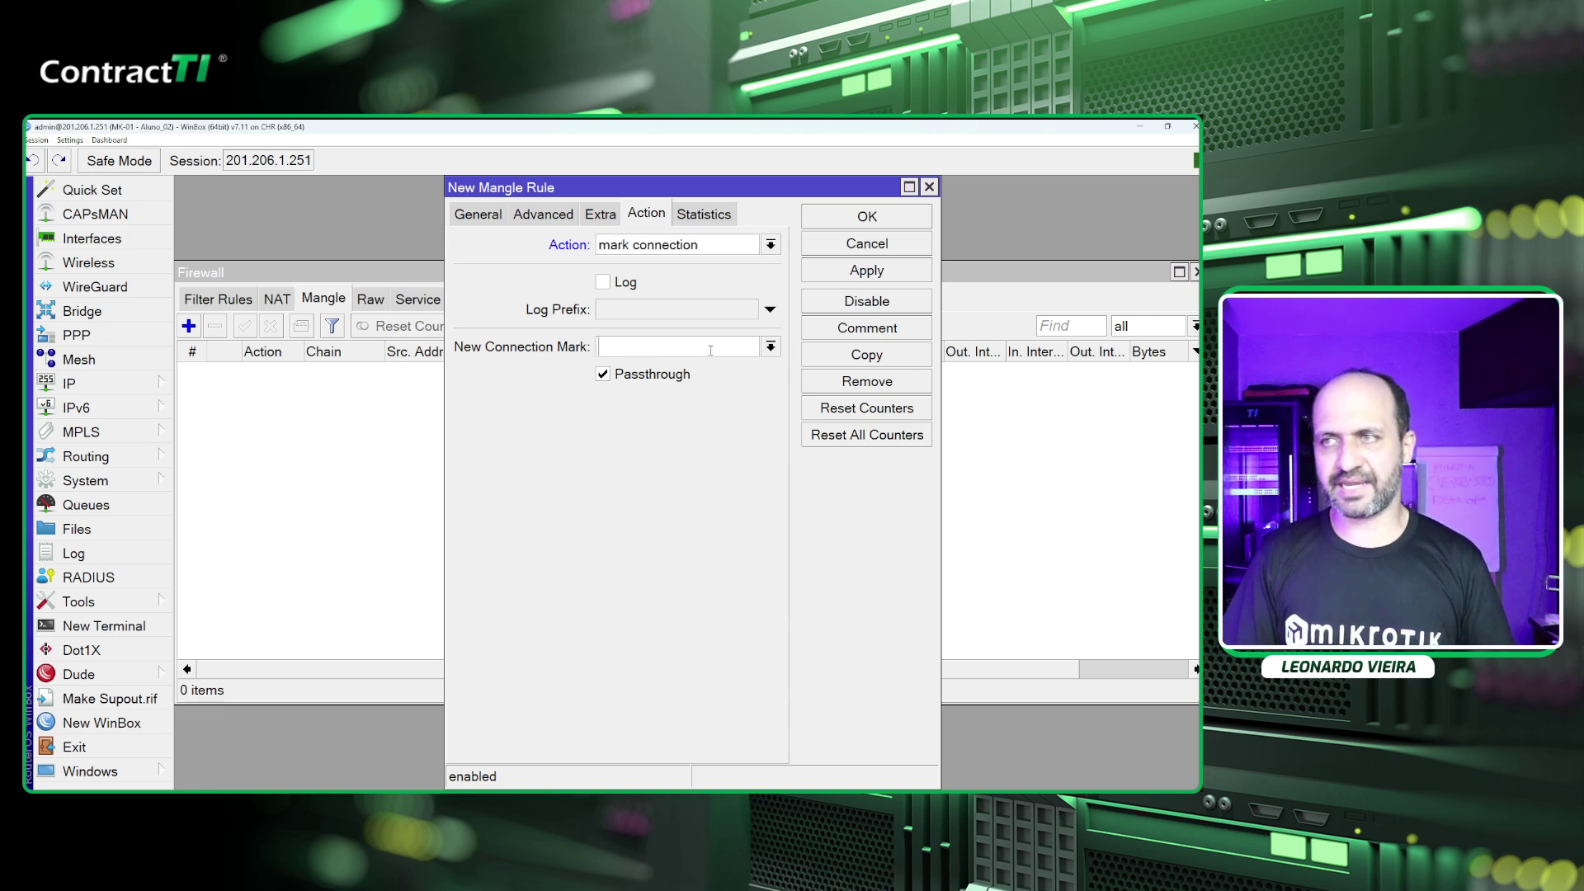
type("IN")
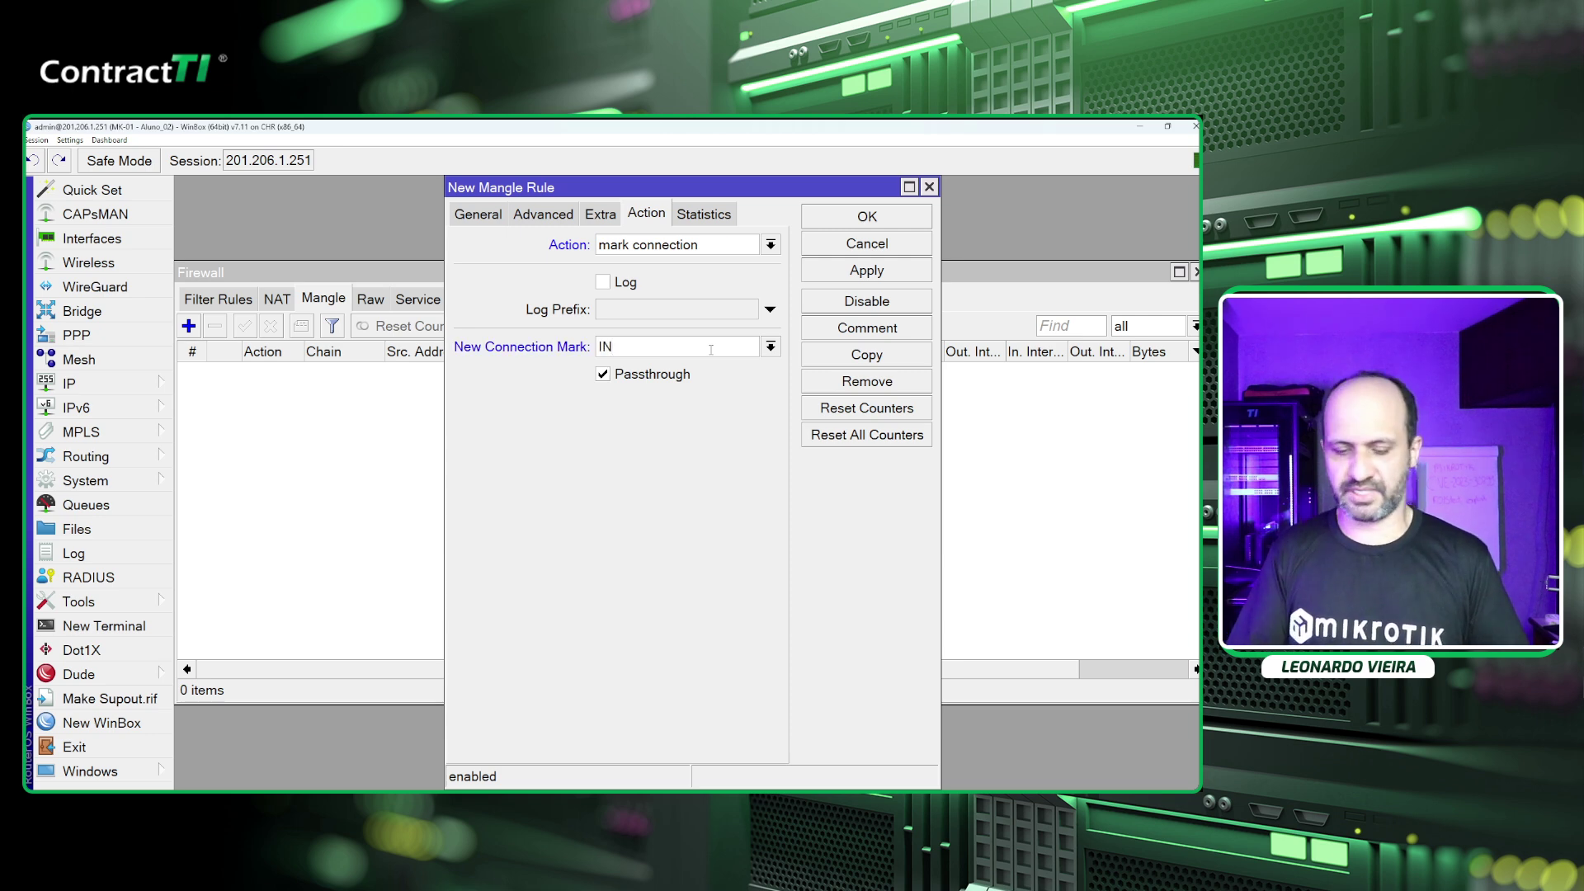
type("-OP2")
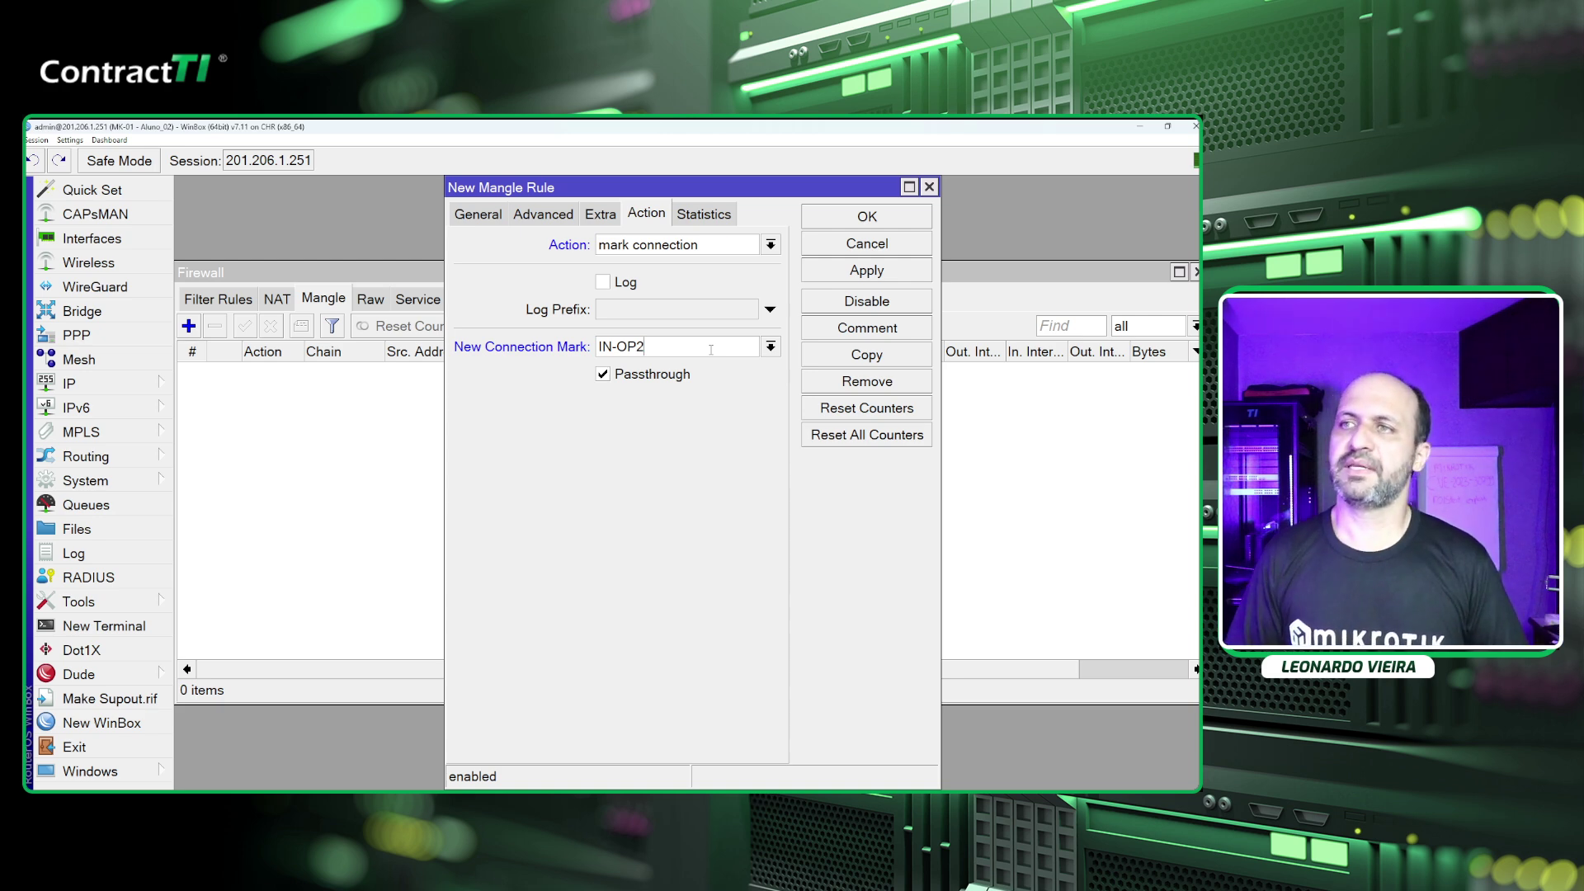
left_click(479, 215)
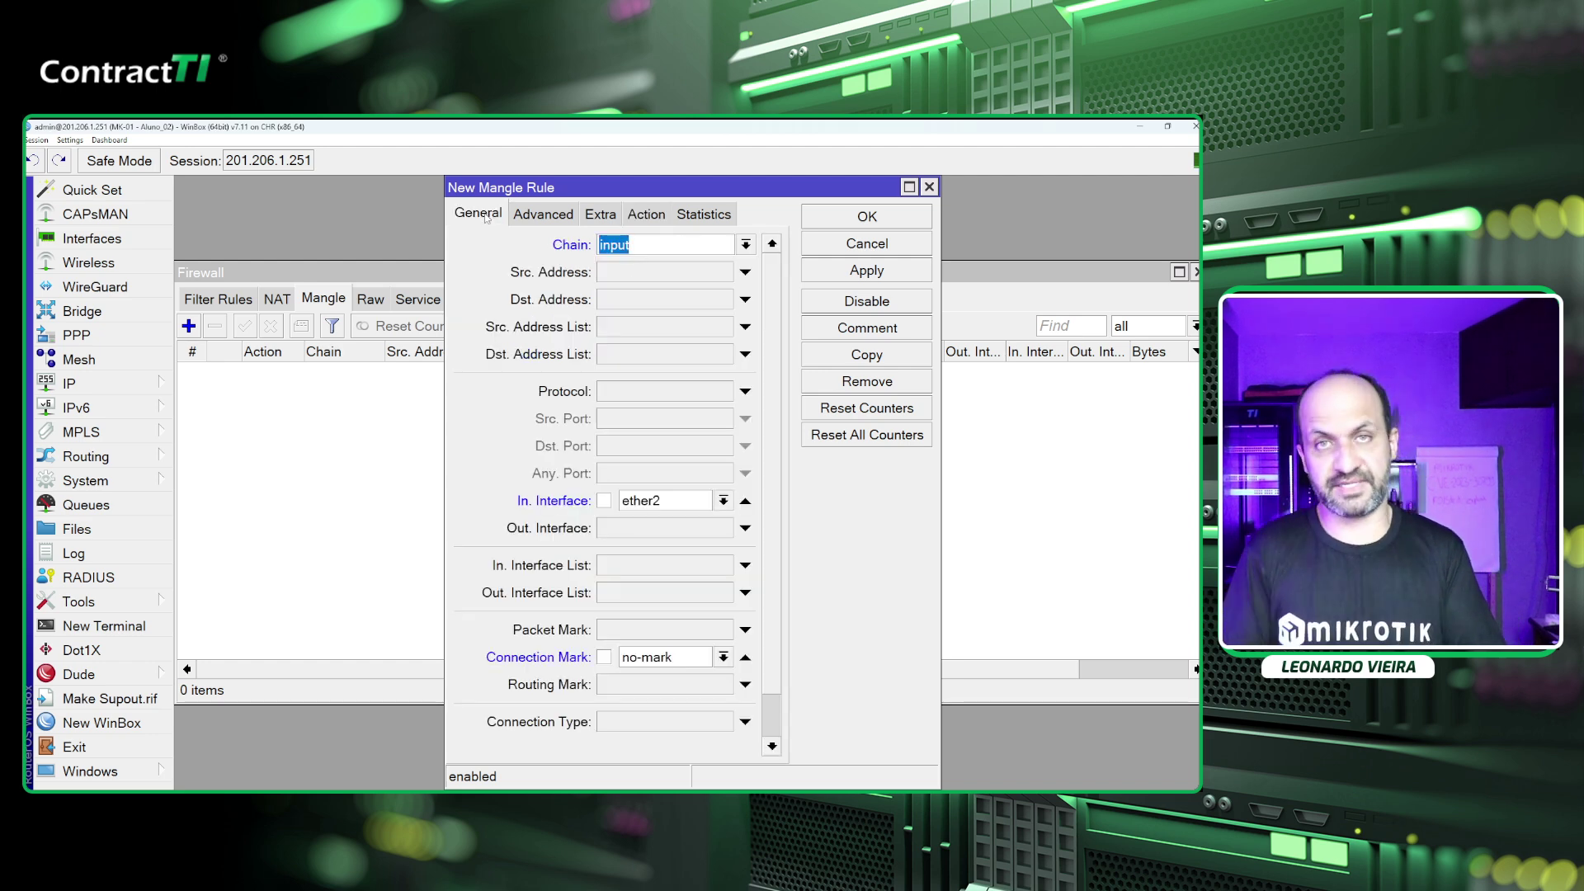
left_click(644, 216)
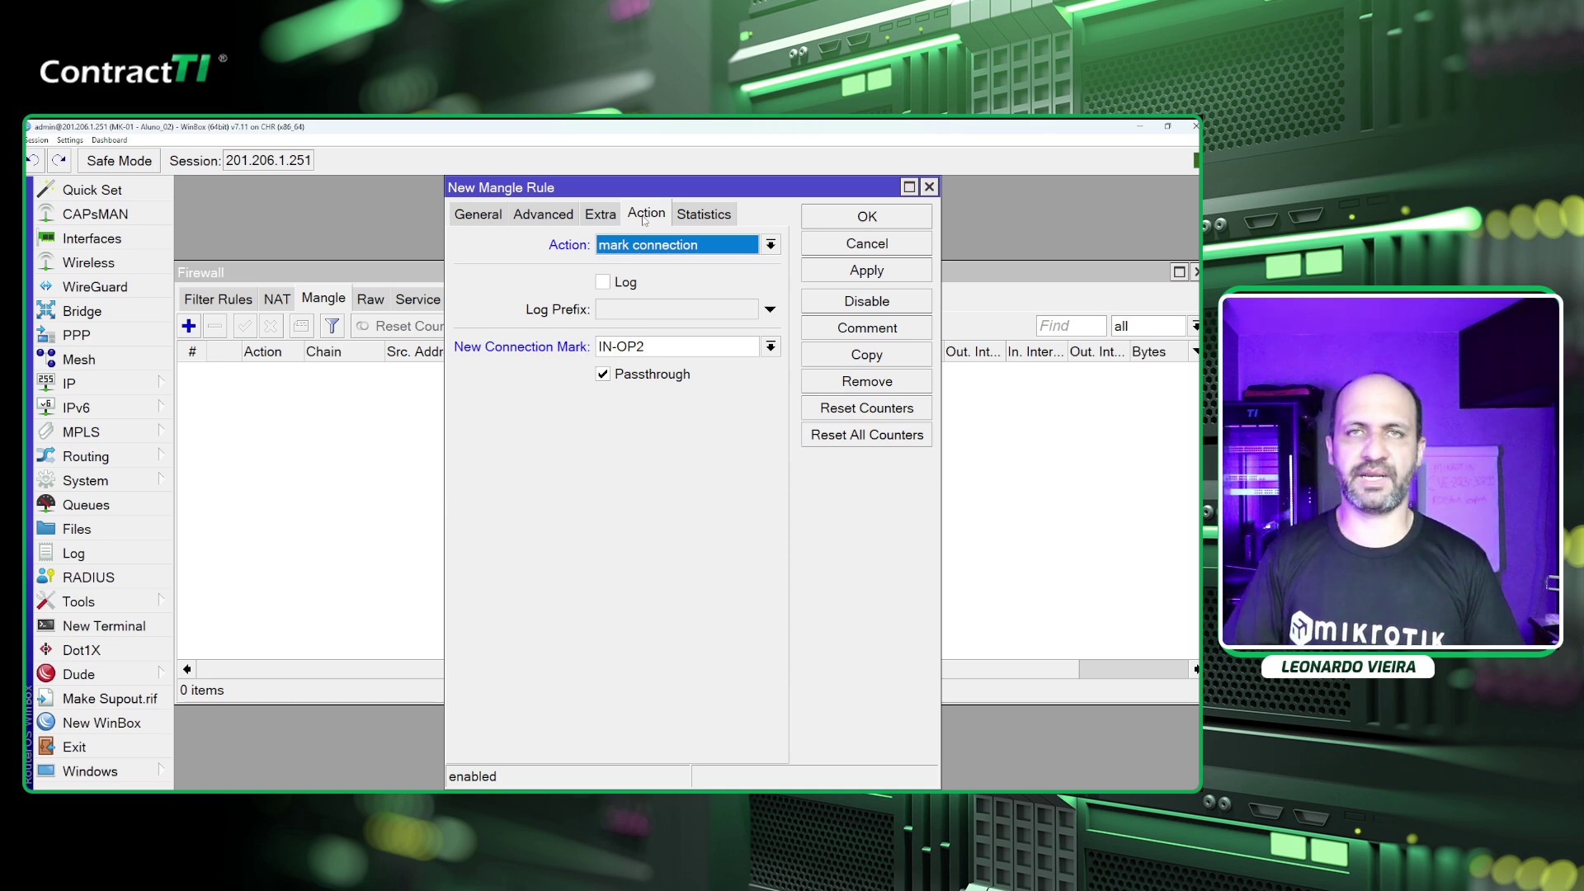
left_click(841, 216)
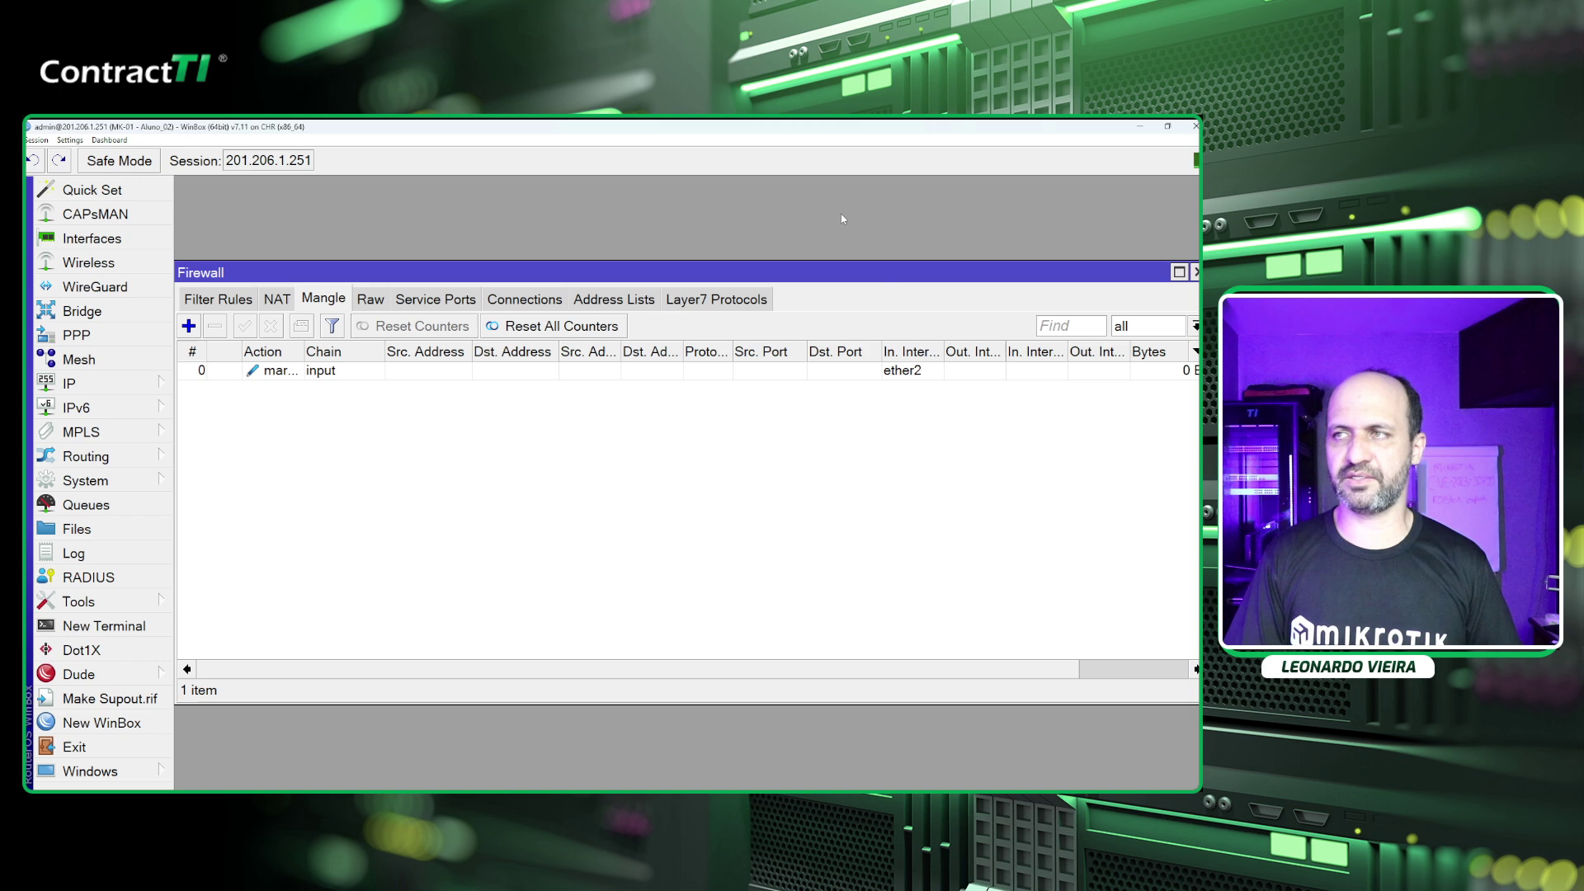
Start a second mangle rule matching the output chain and connection mark IN-OP2.
left_click(371, 373)
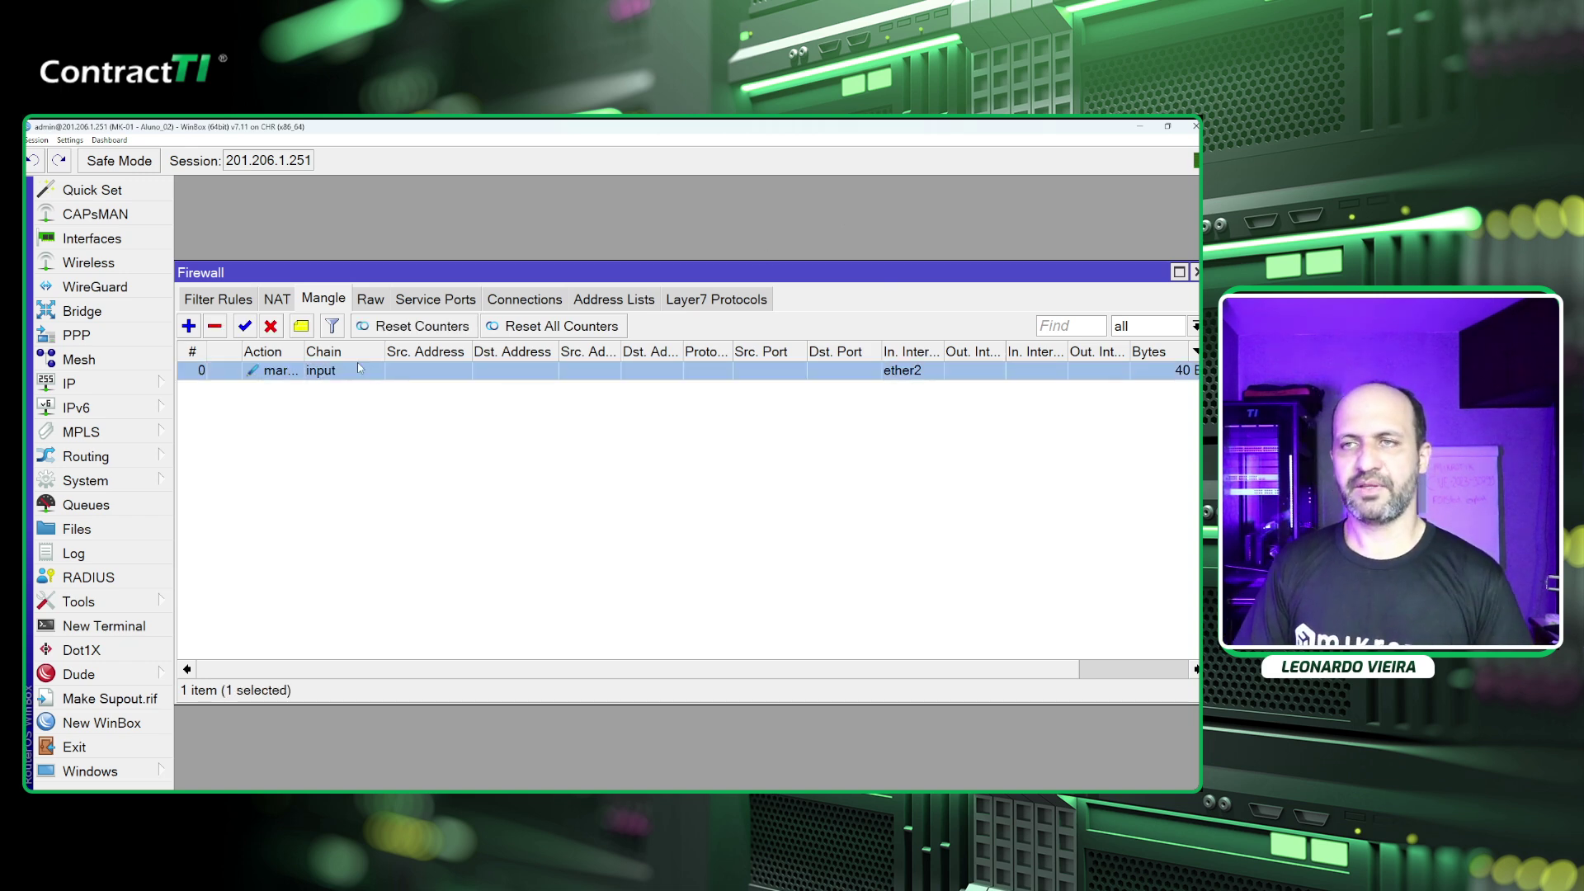
left_click(188, 325)
left_click(488, 214)
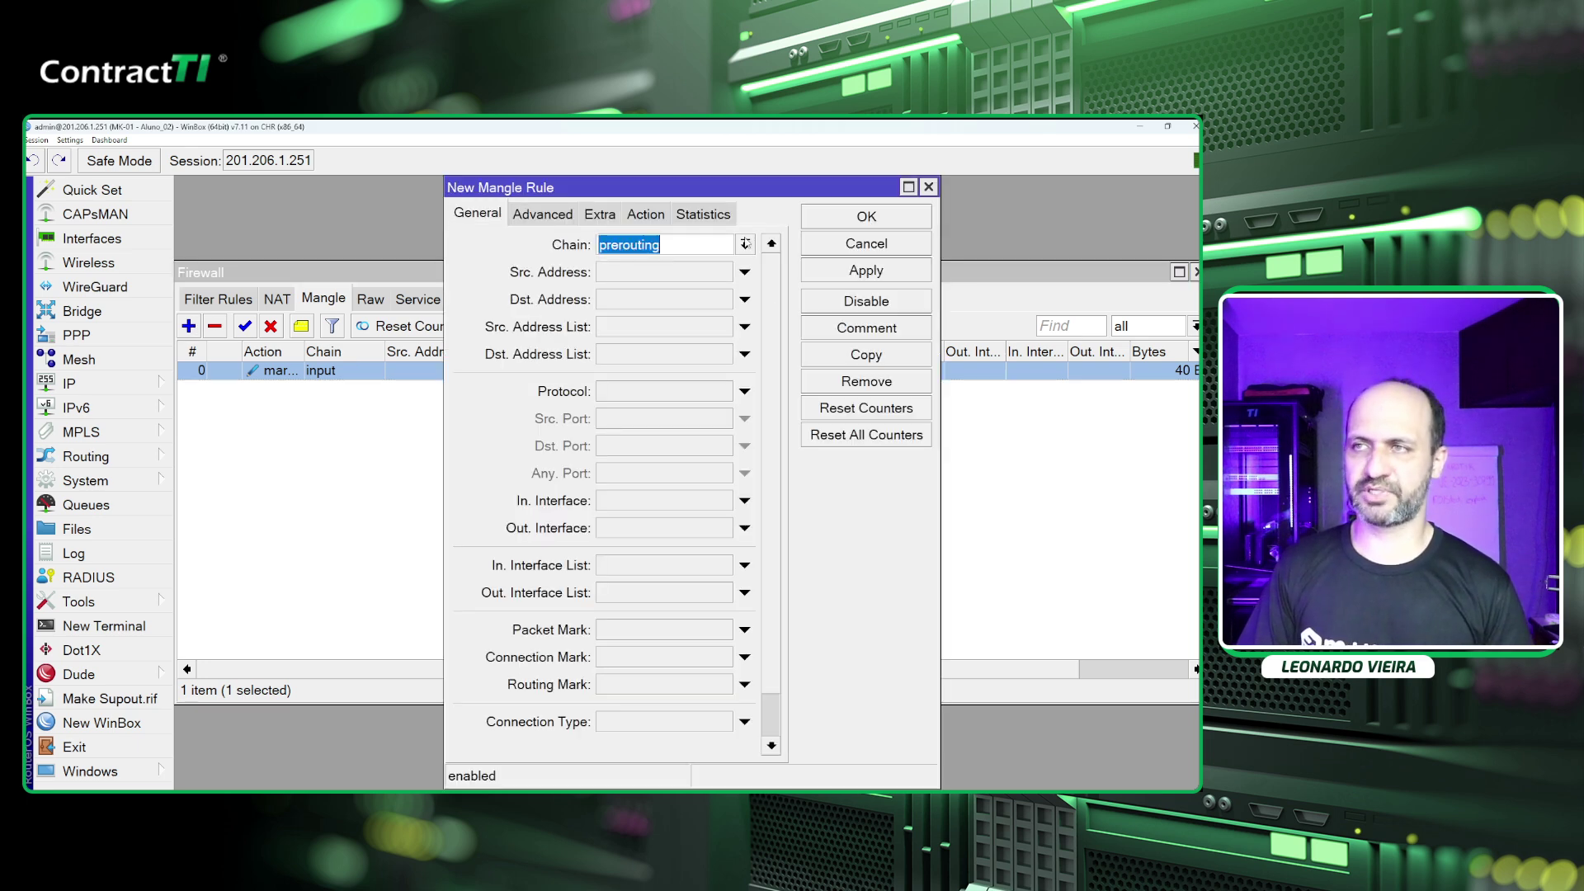
left_click(745, 244)
left_click(672, 299)
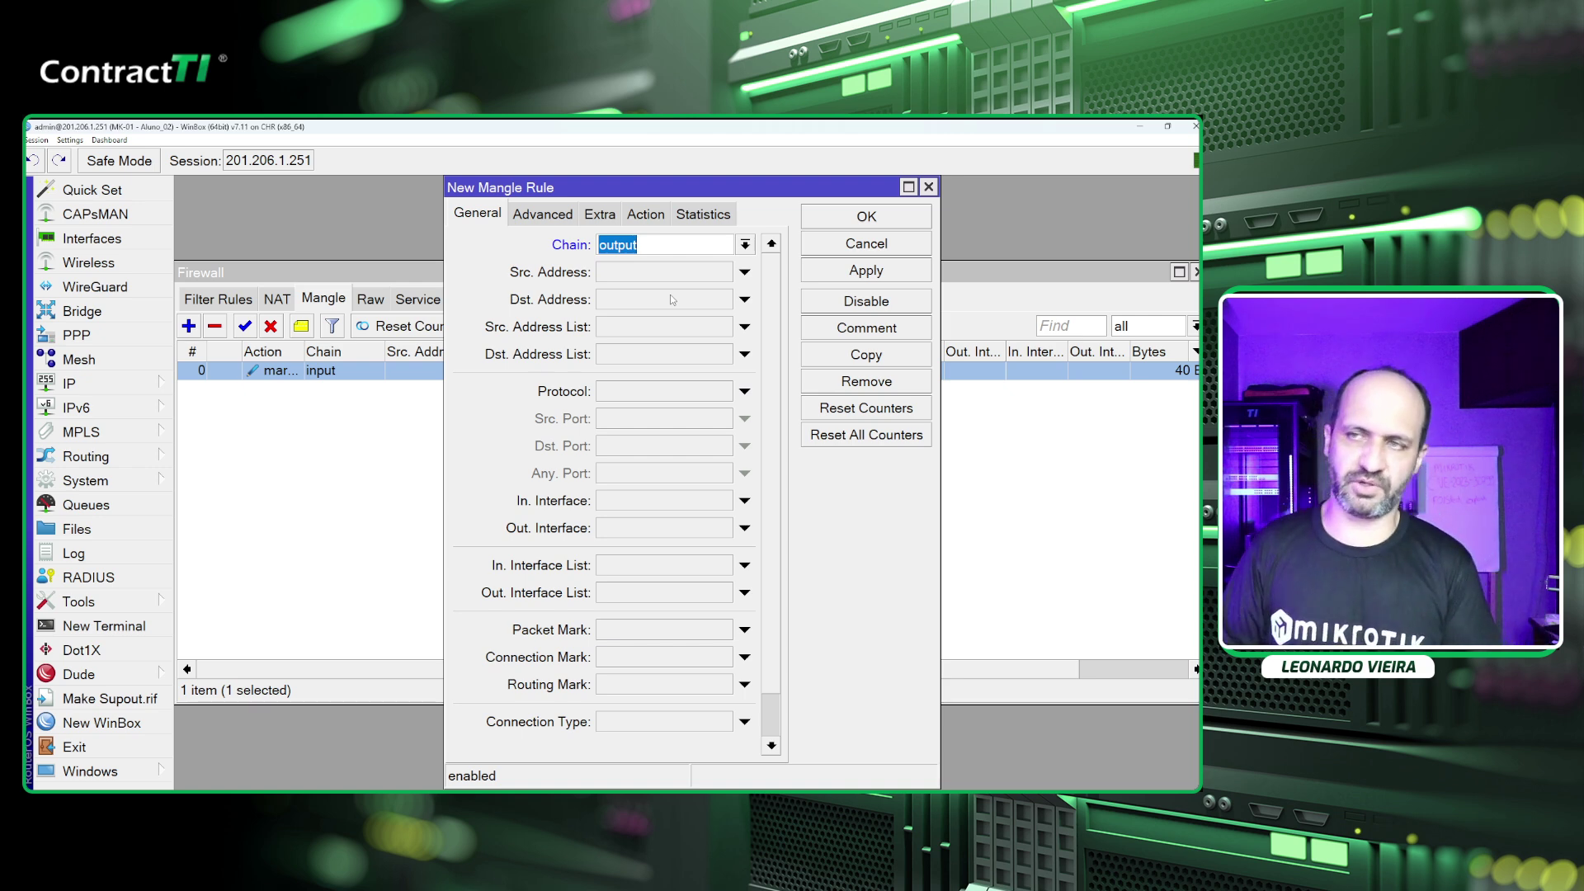
left_click(656, 657)
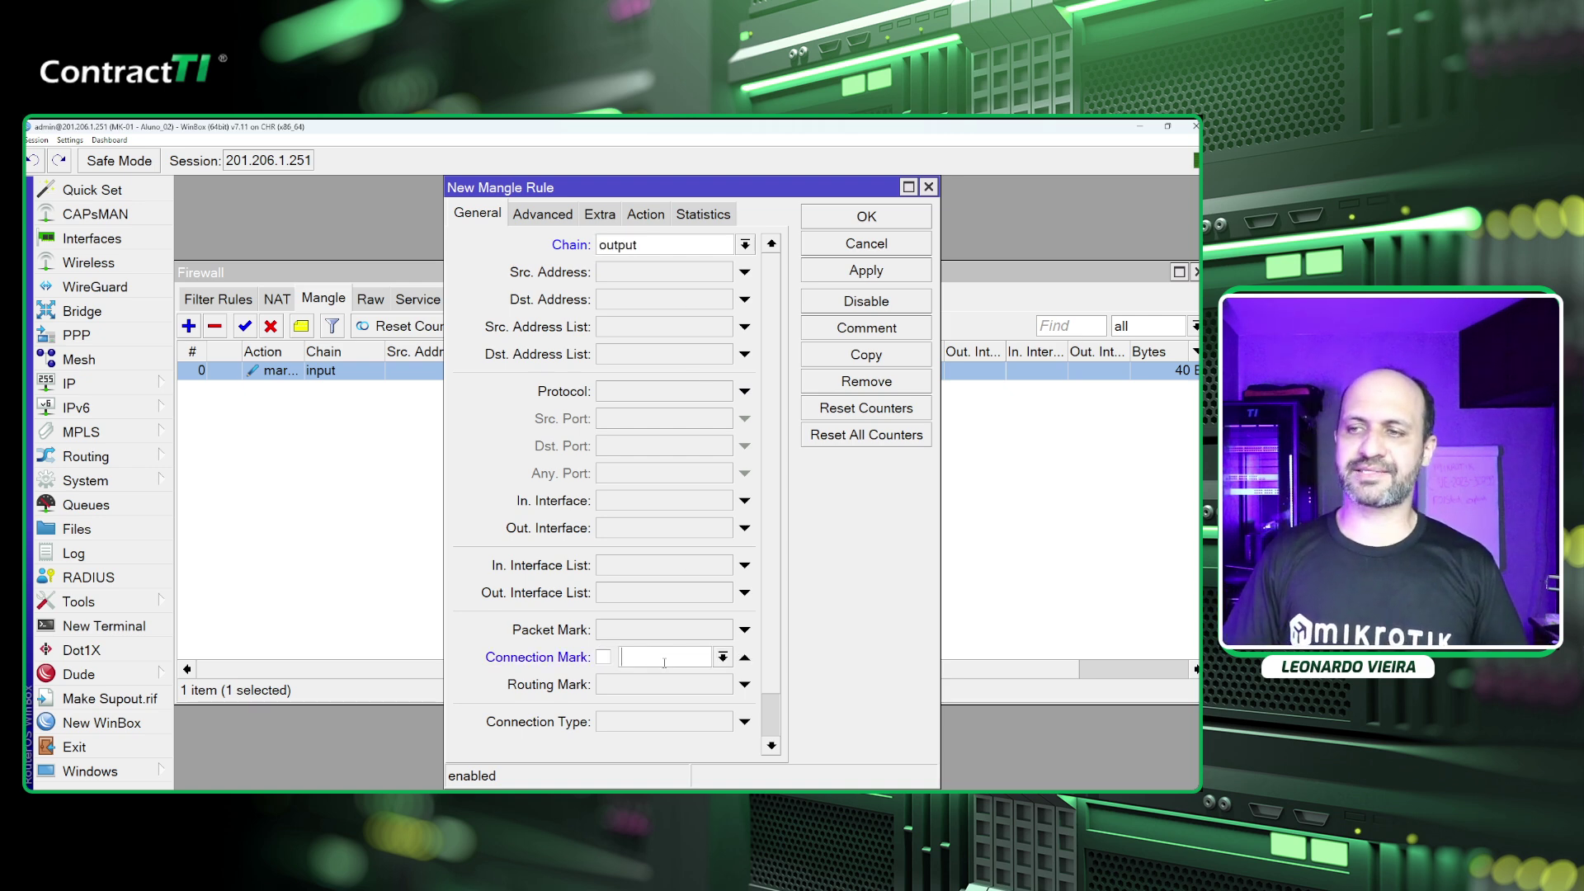
left_click(723, 657)
left_click(681, 679)
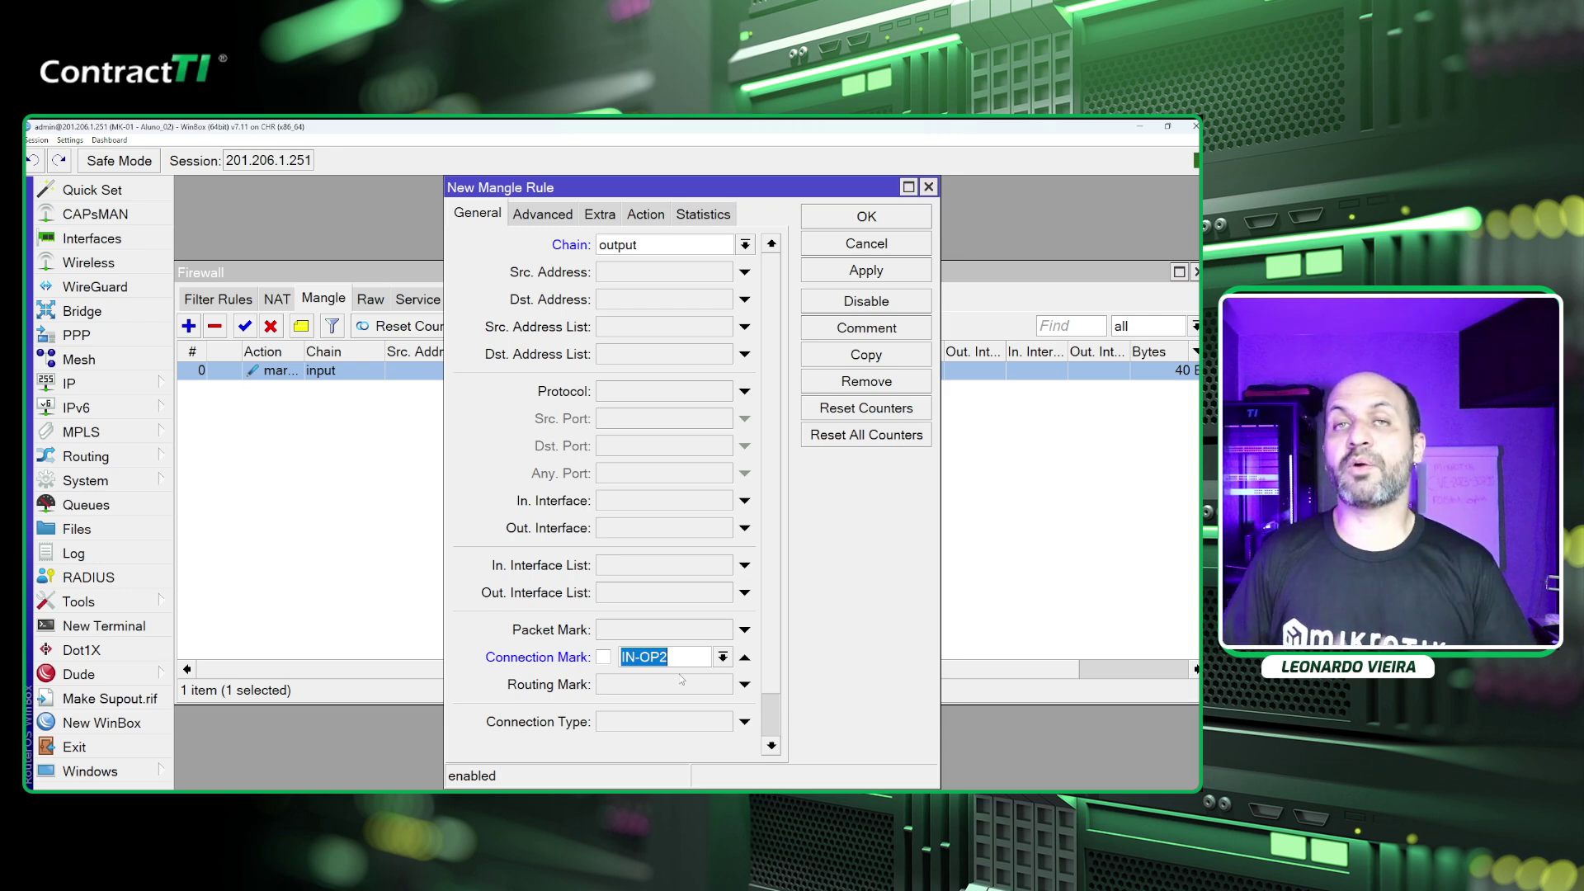
Set the output rule's action to mark routing with new routing mark Operadora-2 and save the rule.
left_click(647, 216)
left_click(660, 246)
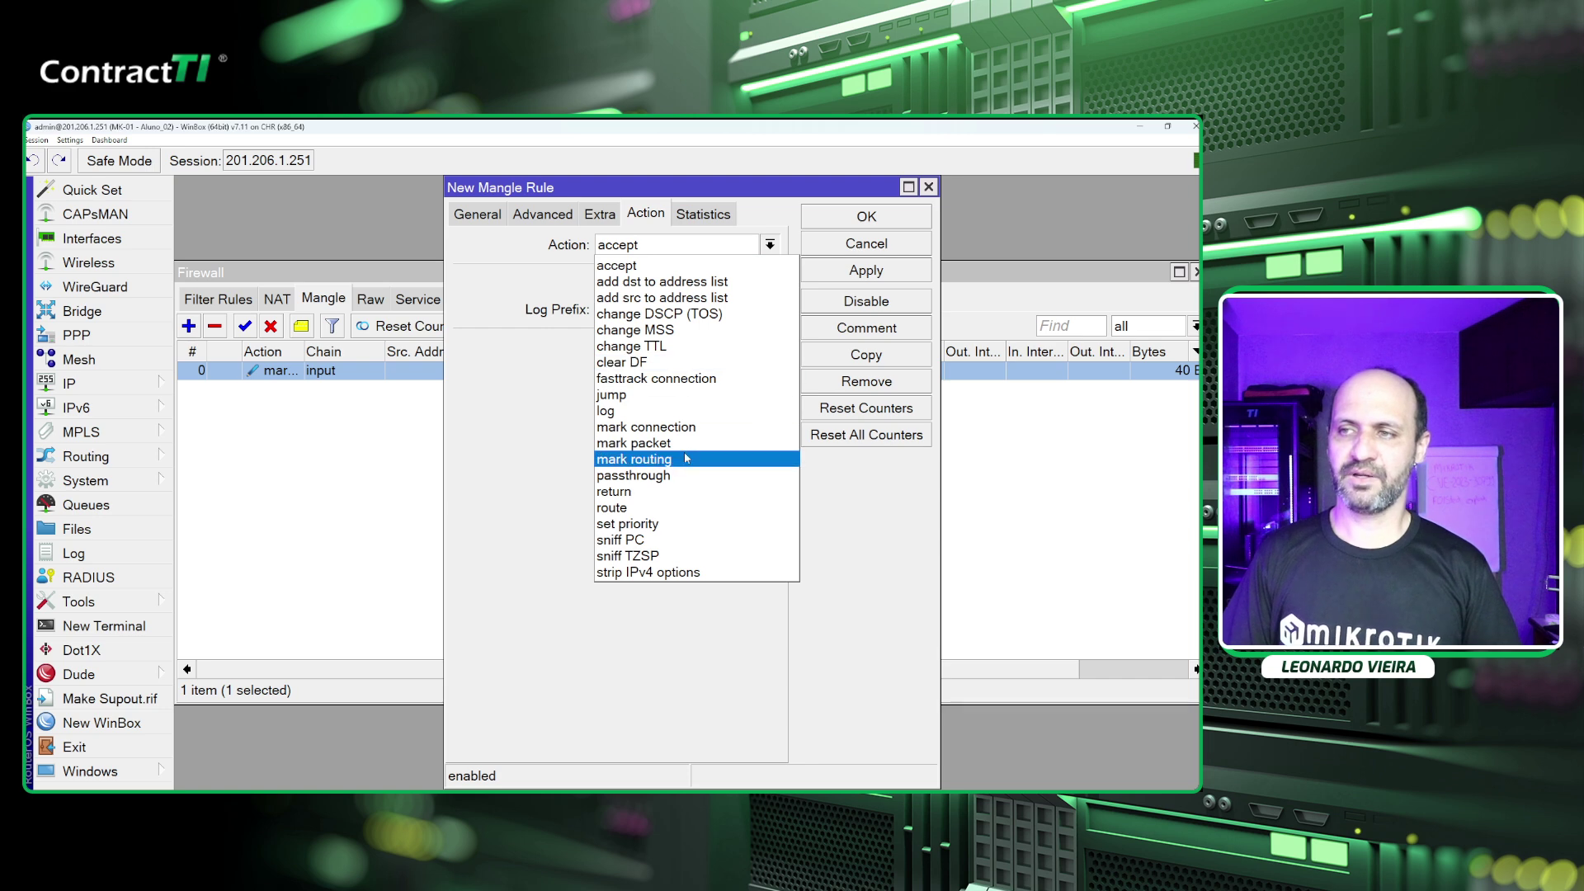
left_click(684, 458)
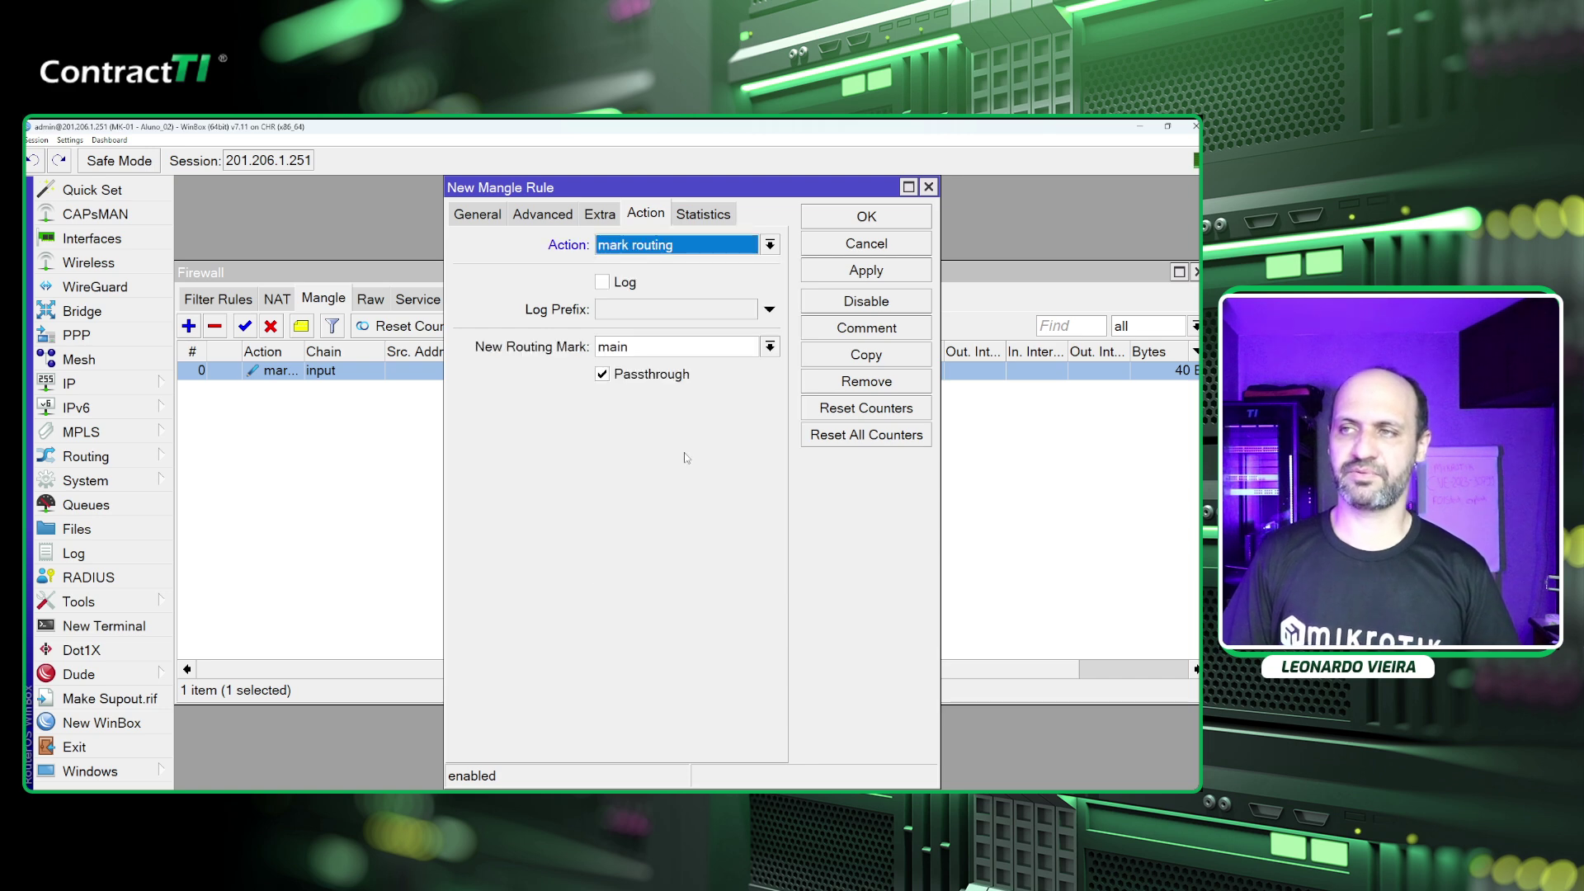
left_click(770, 348)
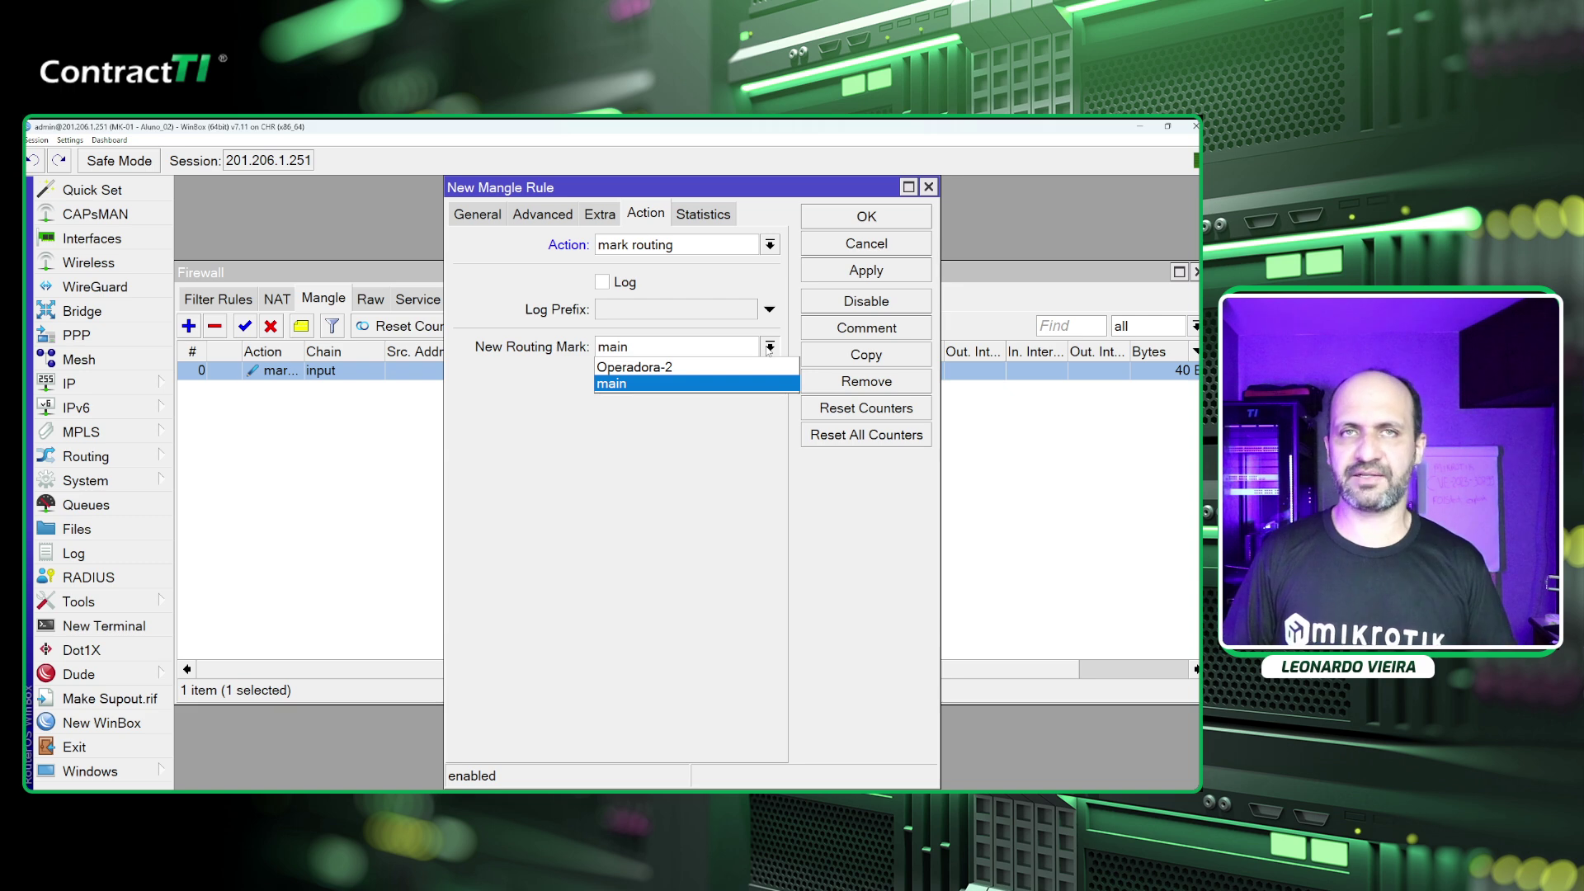
left_click(670, 366)
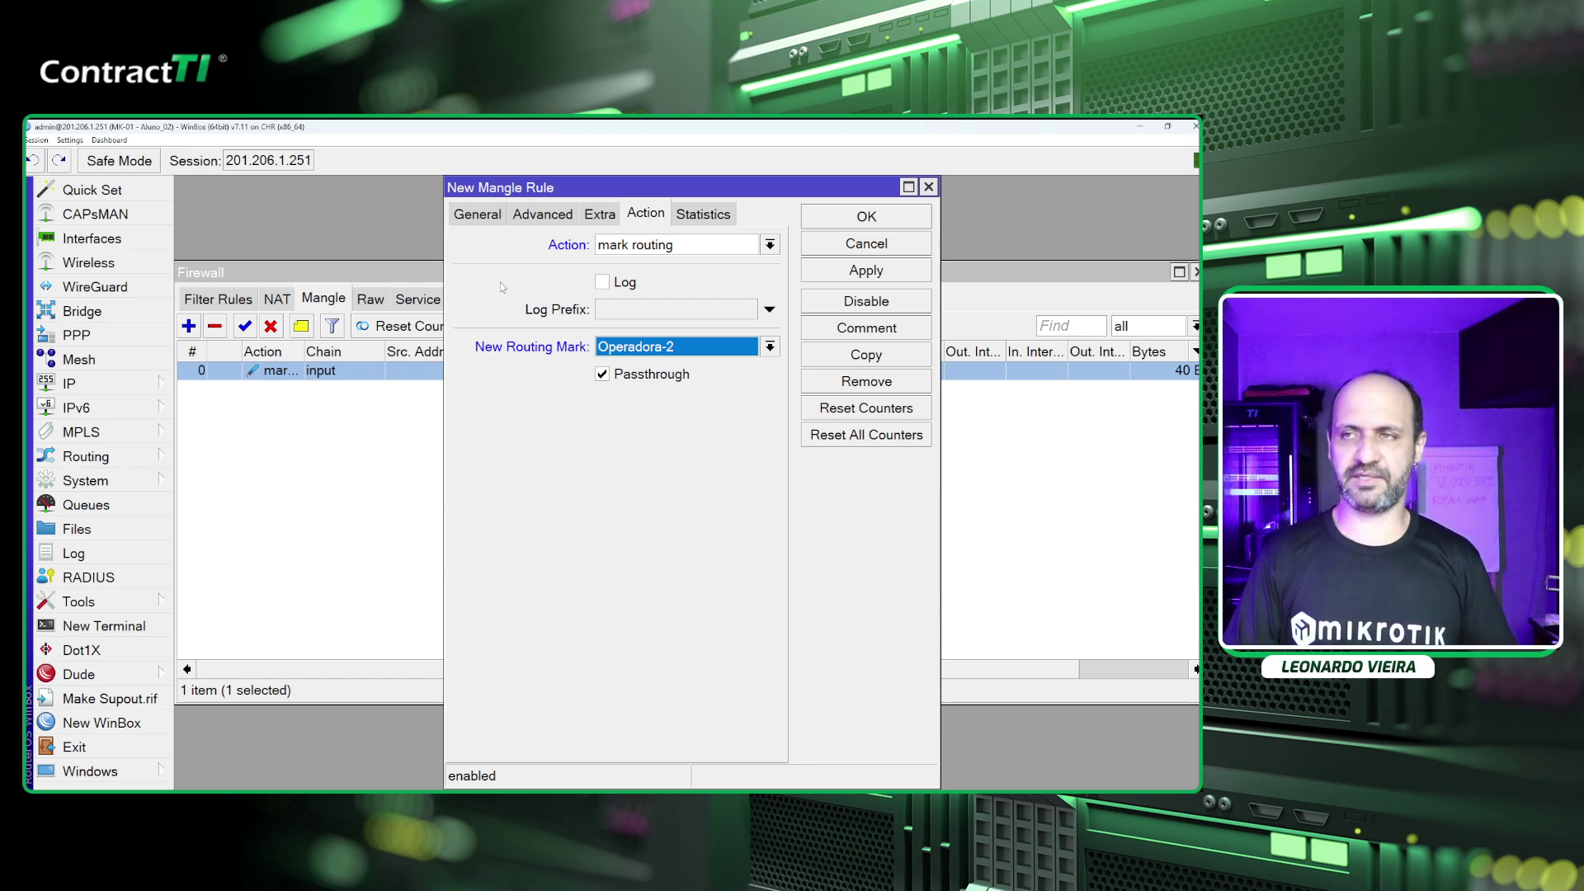
left_click(476, 214)
left_click(866, 216)
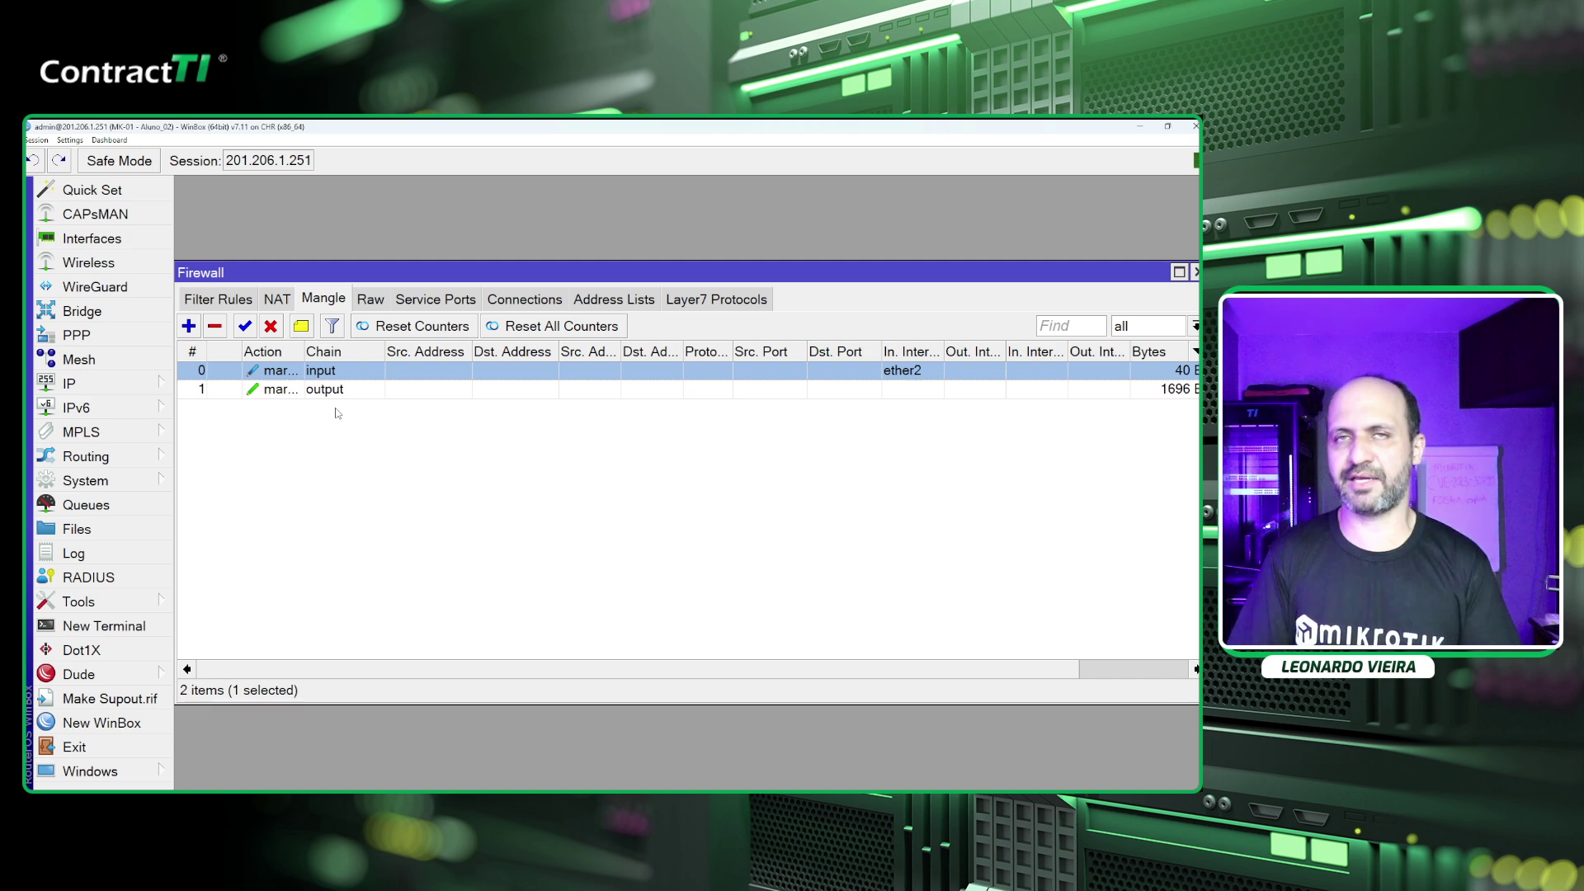
Review the match conditions and actions of the input and output mangle rules.
double_click(356, 370)
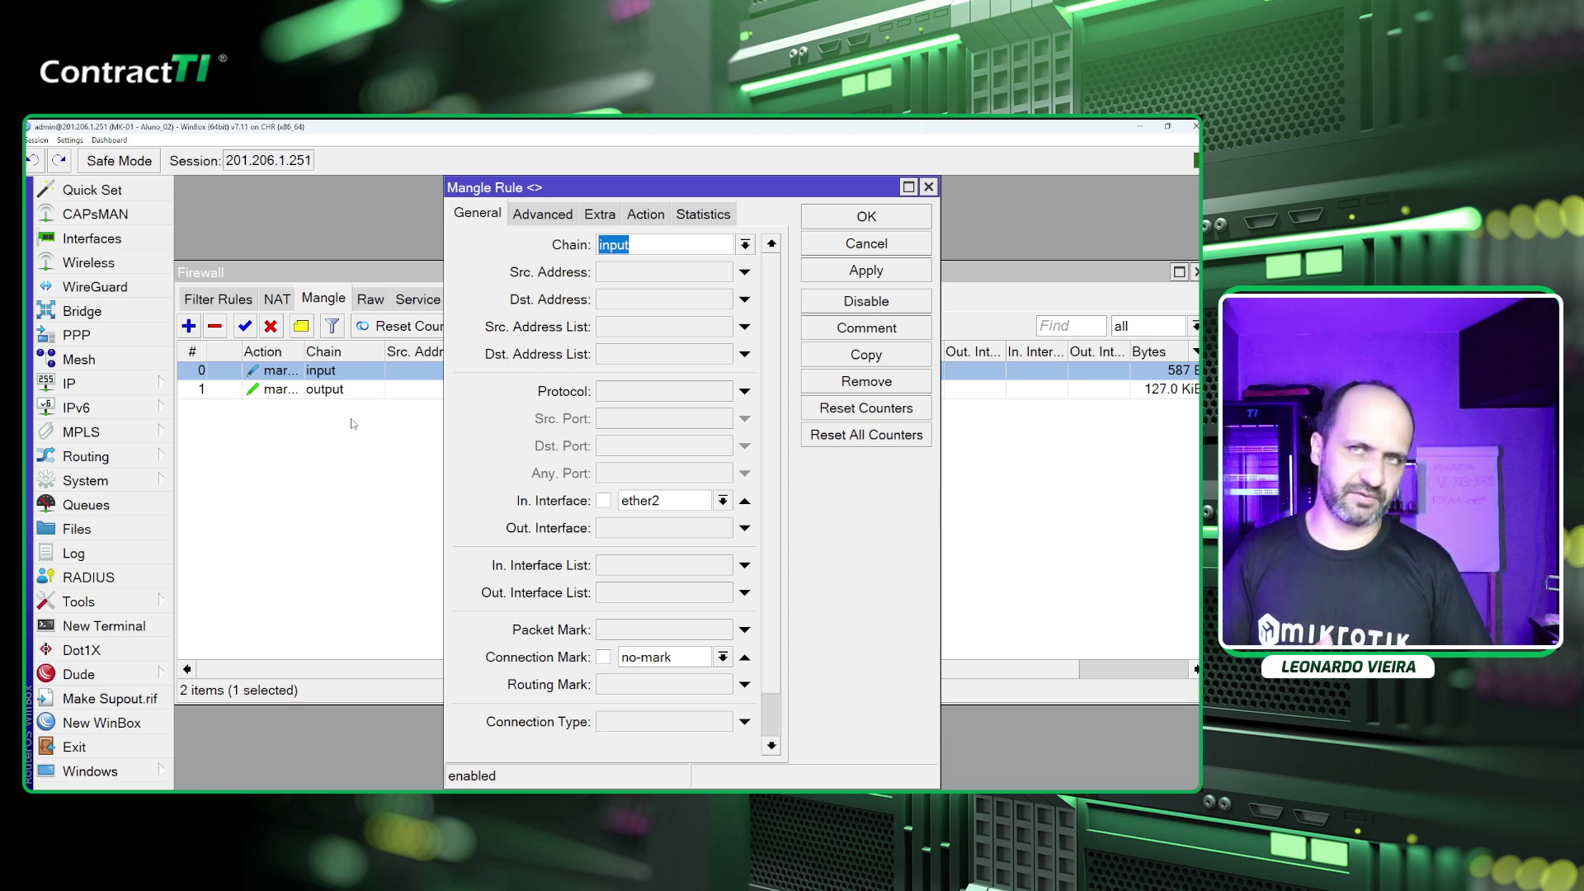
key("Return")
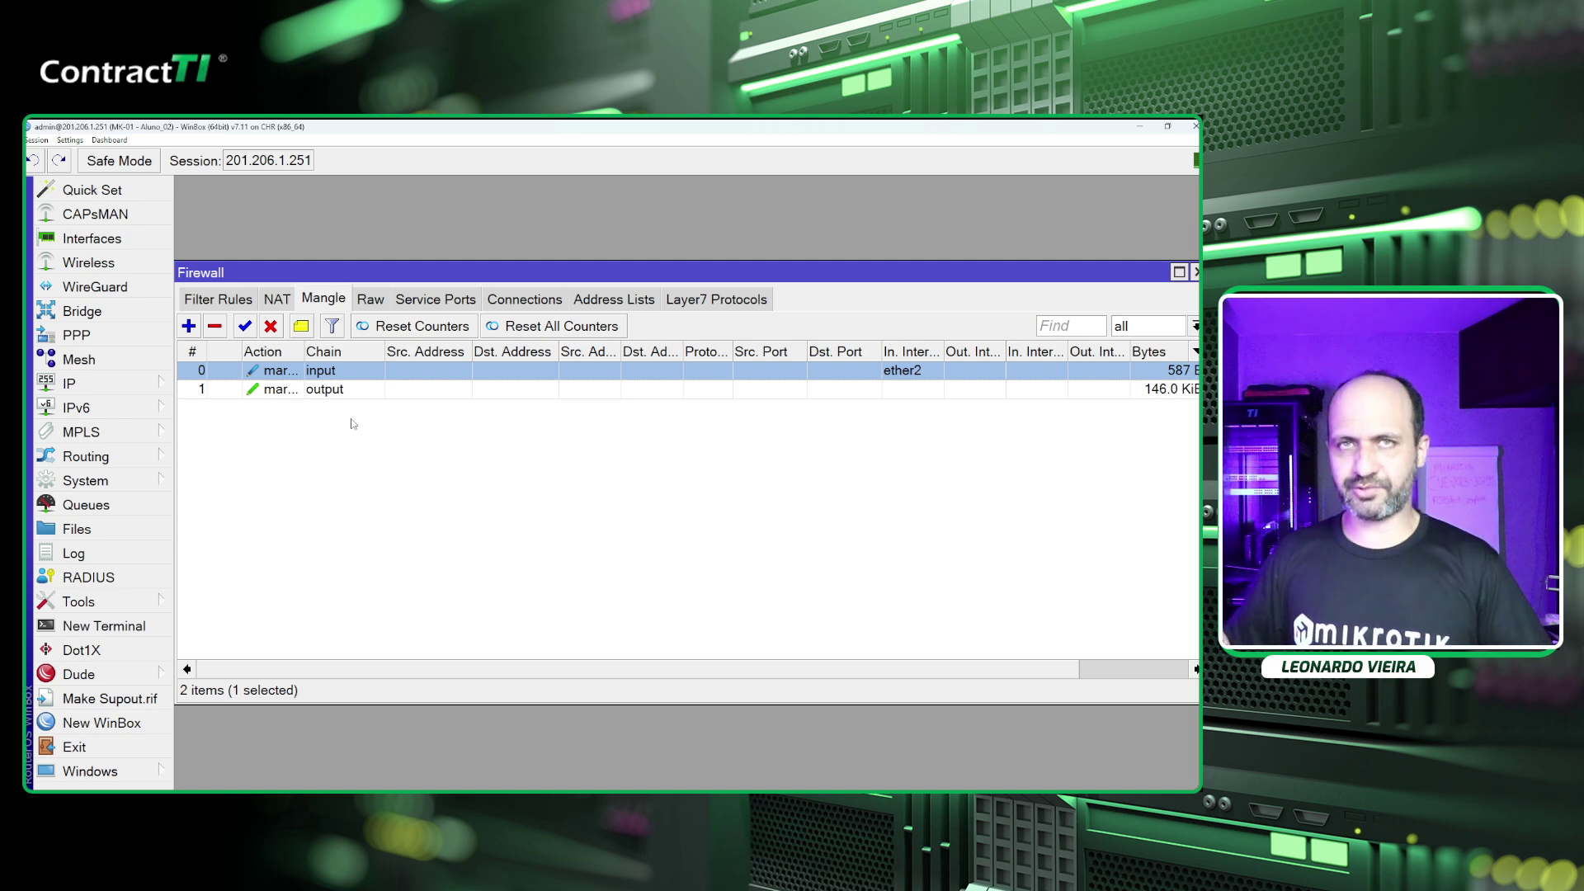
double_click(368, 376)
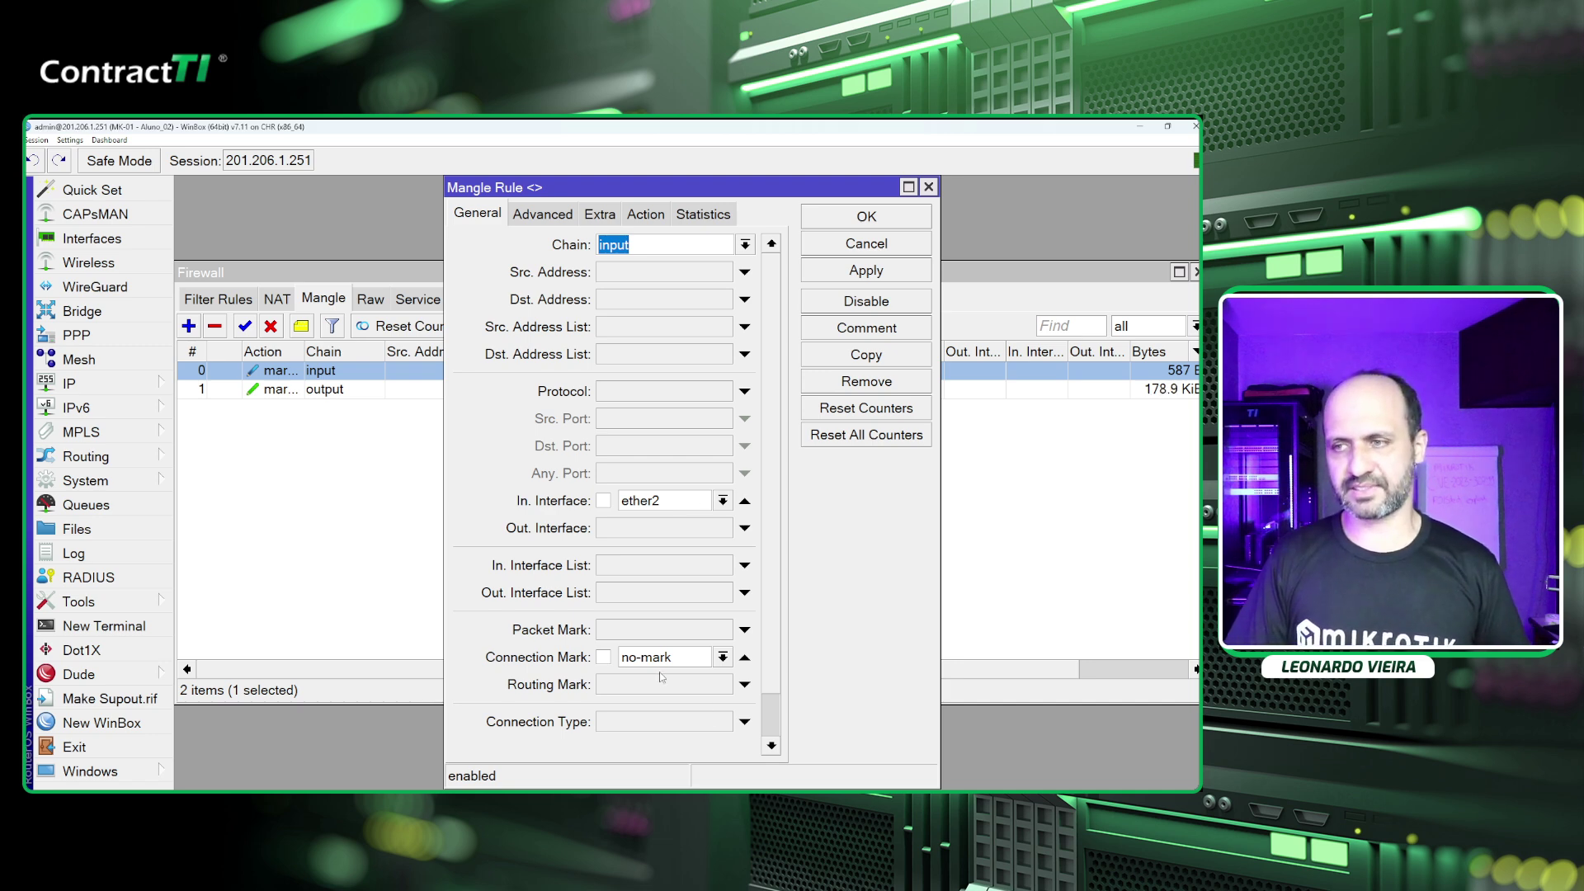
left_click(645, 214)
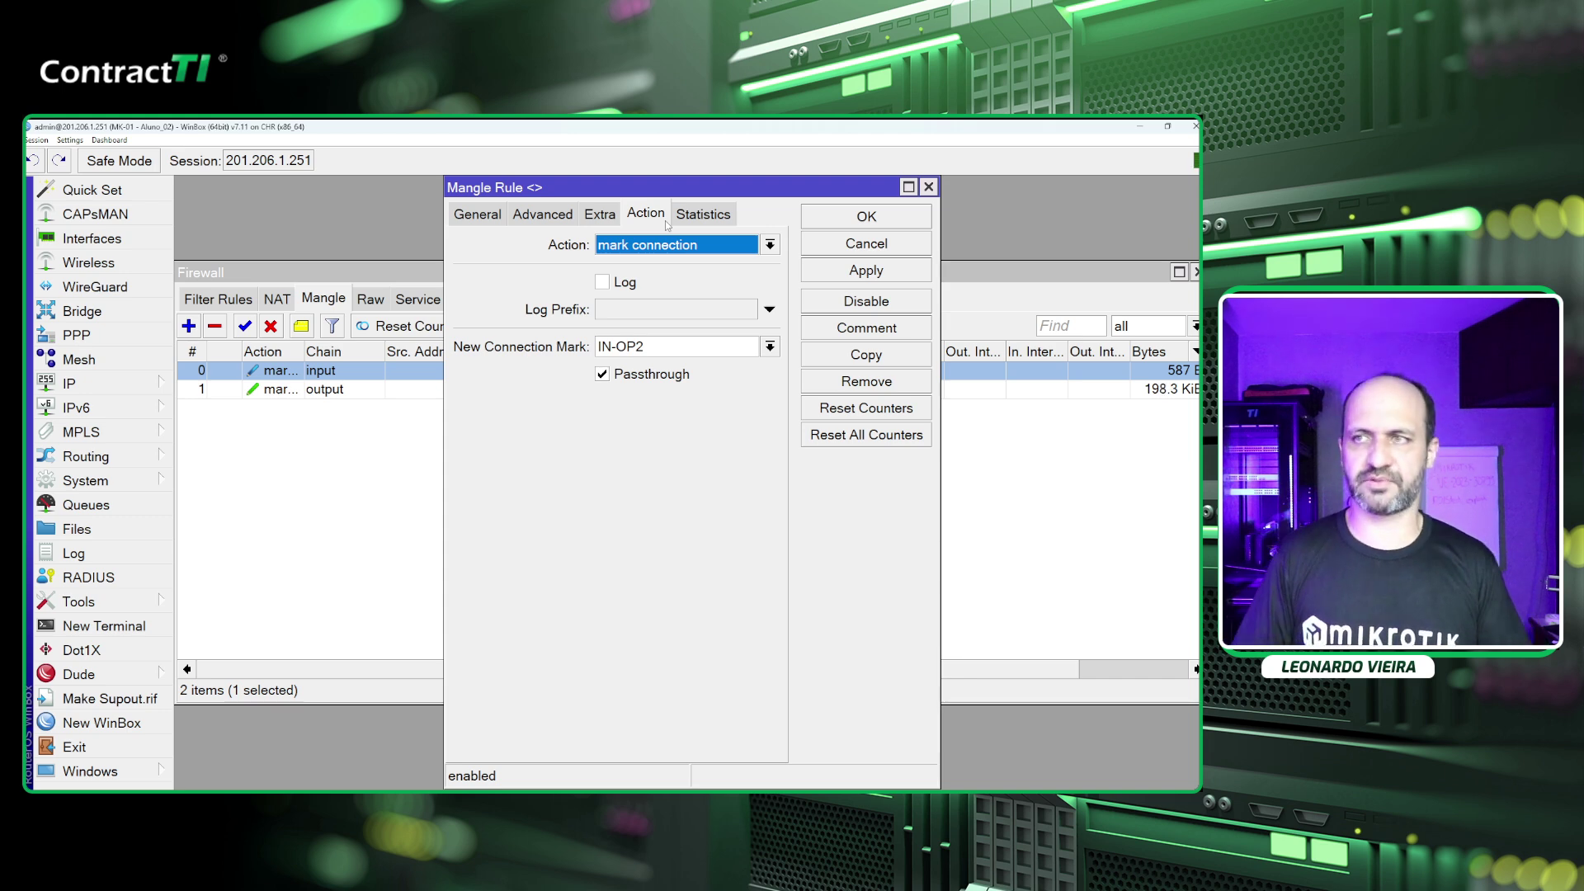
left_click(836, 221)
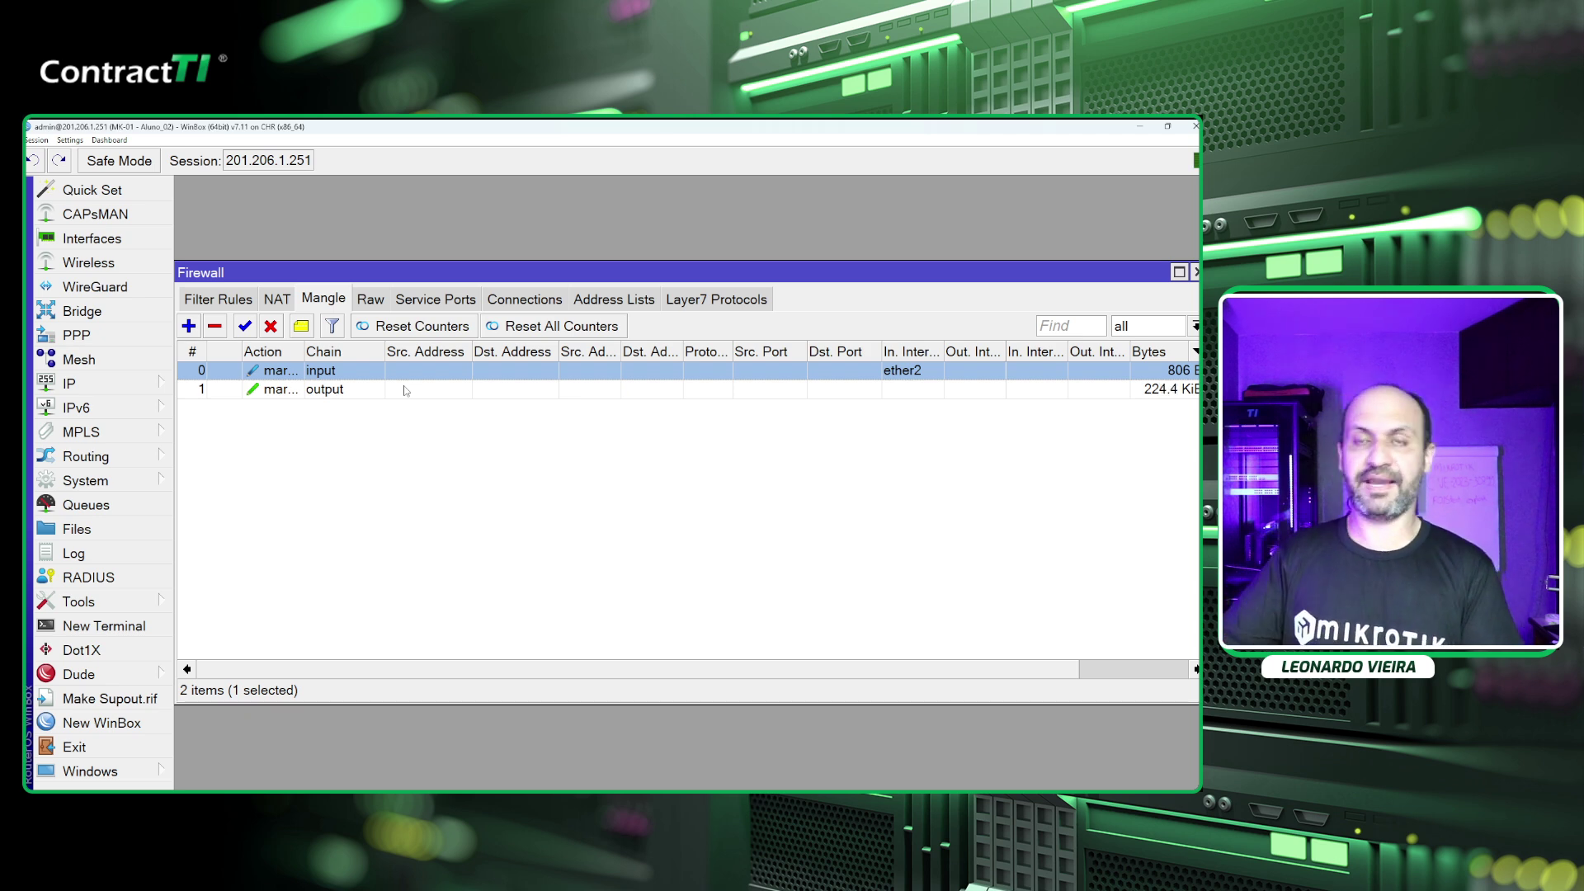
double_click(403, 388)
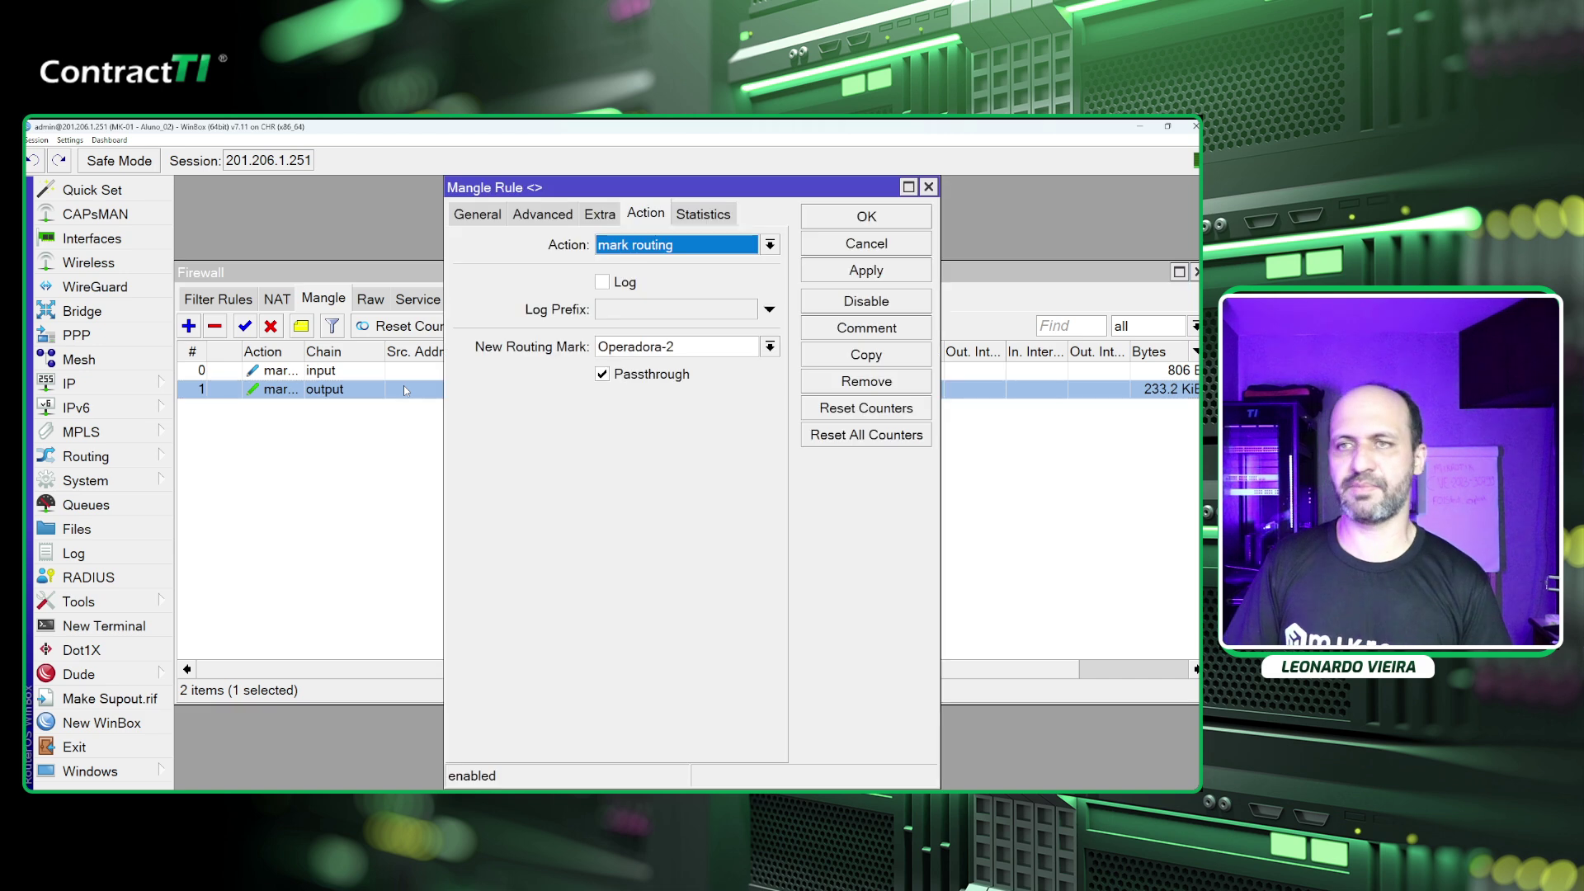
left_click(485, 214)
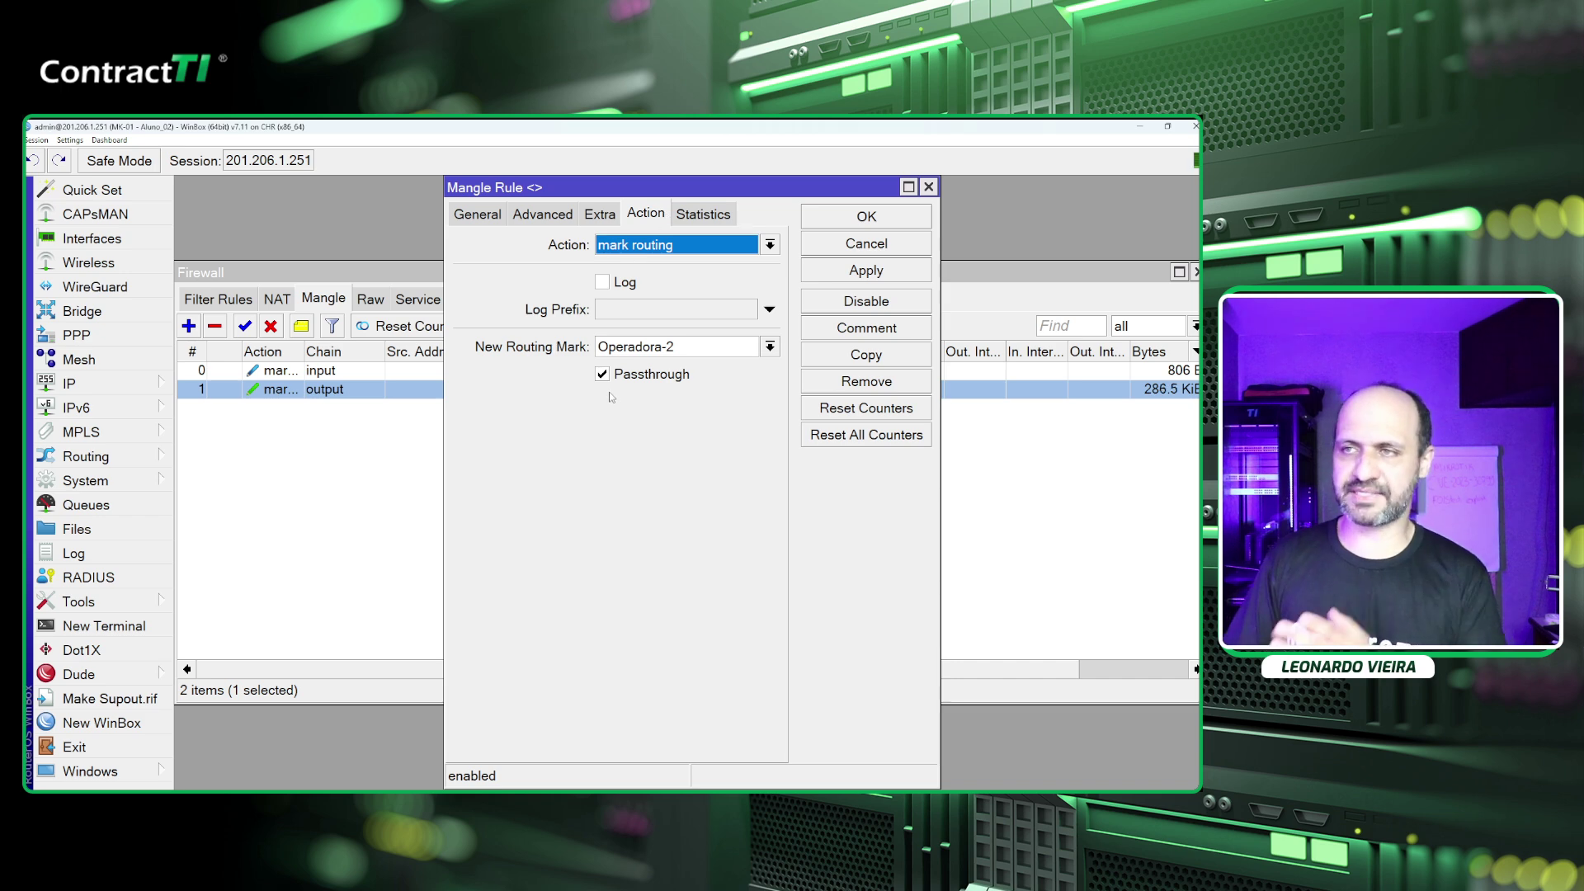
left_click(816, 244)
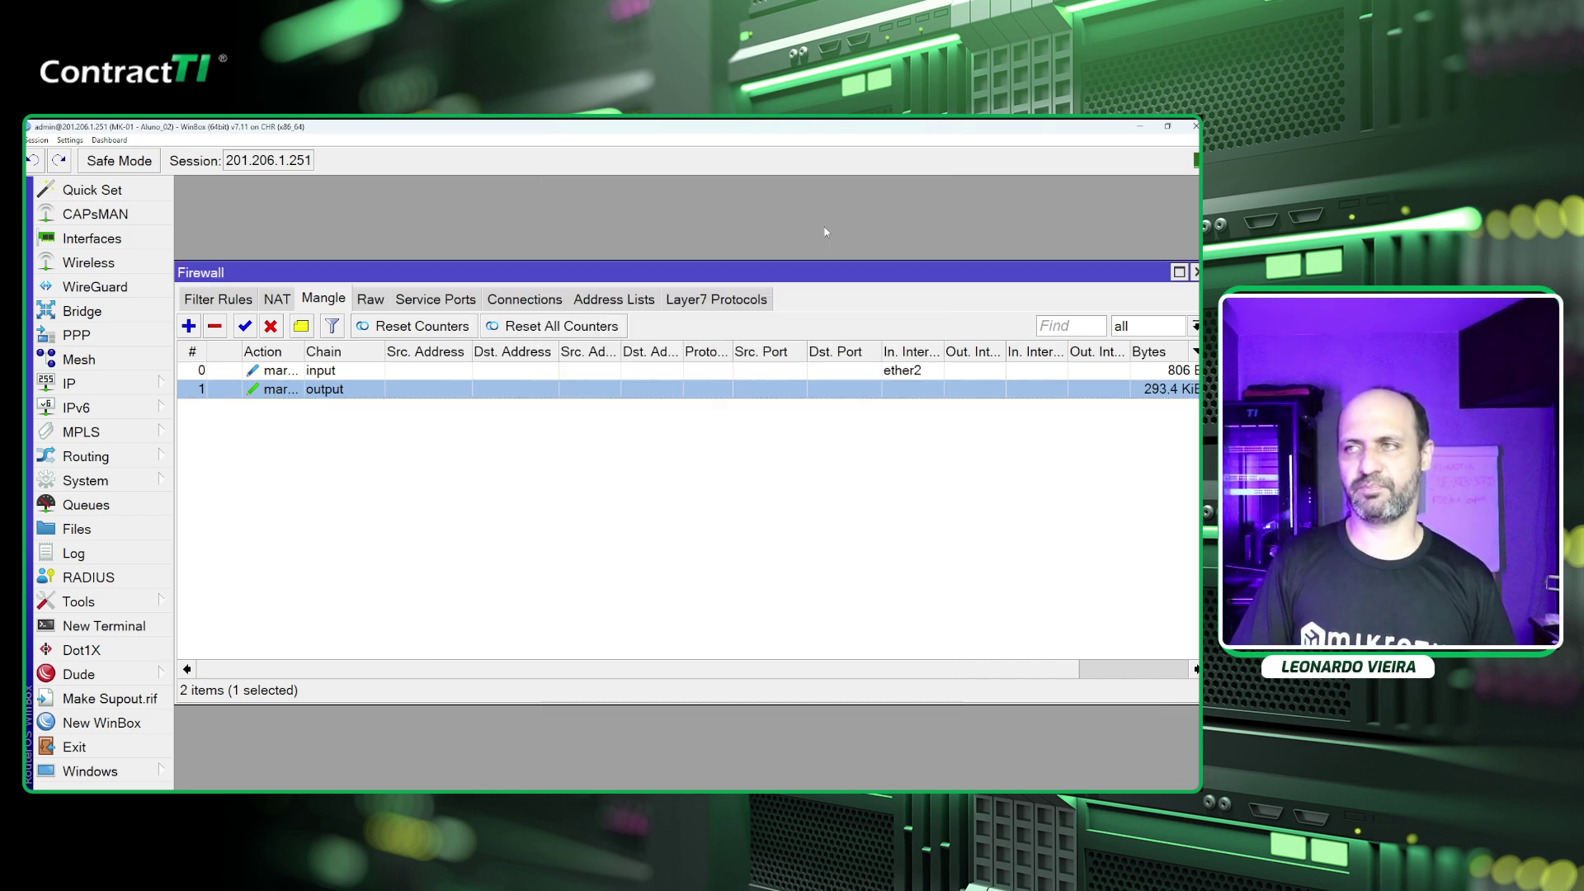
Resize the mangle list columns to show the byte and packet counters and more of each rule's action name.
left_click(1118, 370)
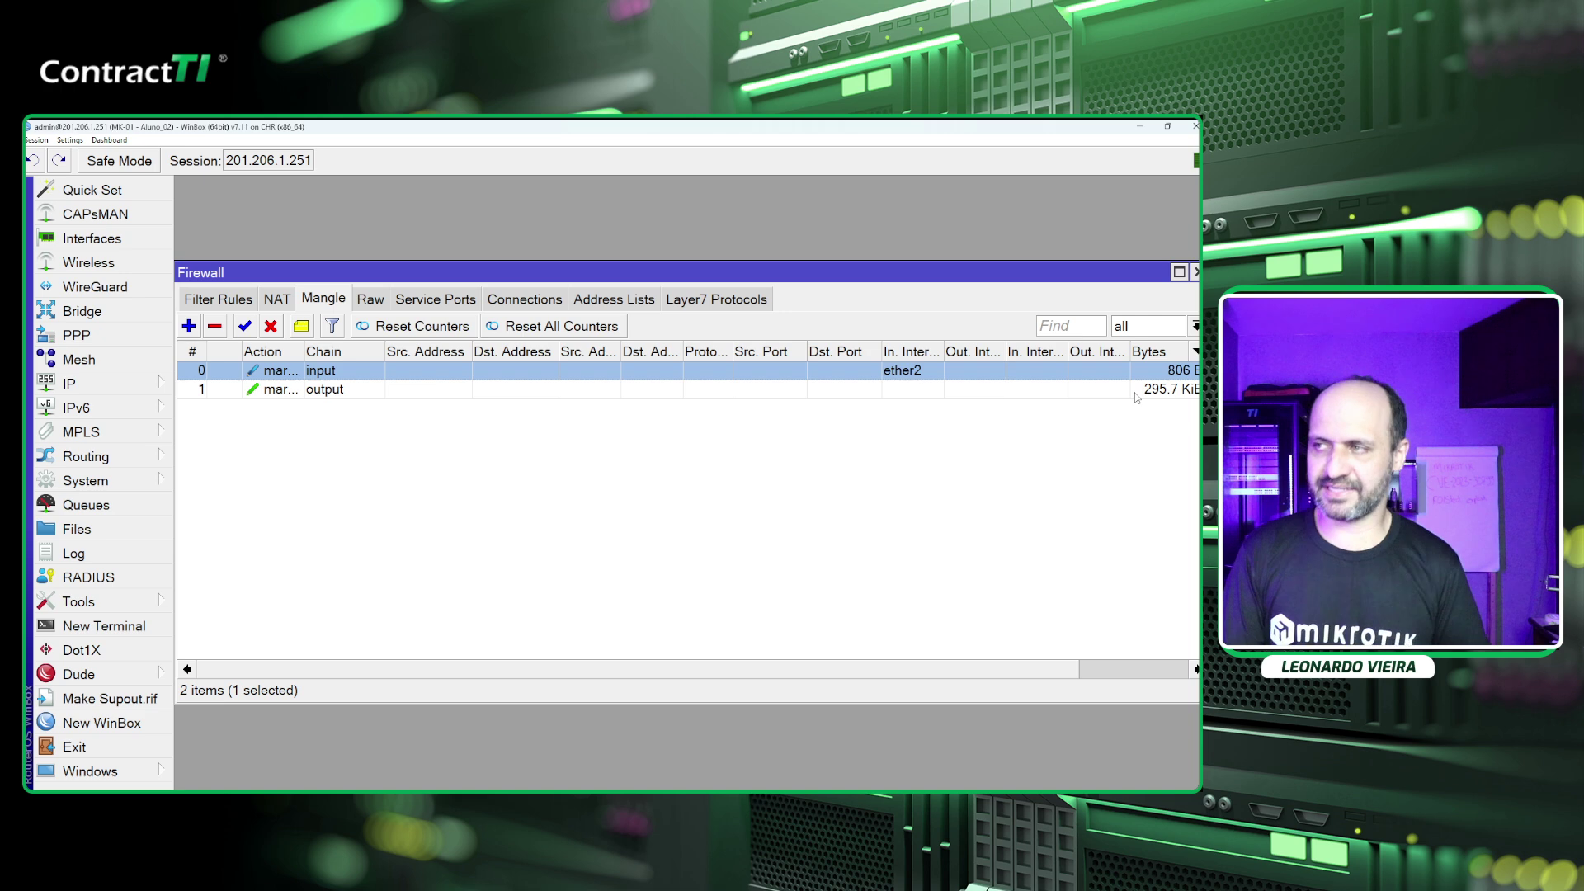
left_click_drag(1129, 353, 1010, 355)
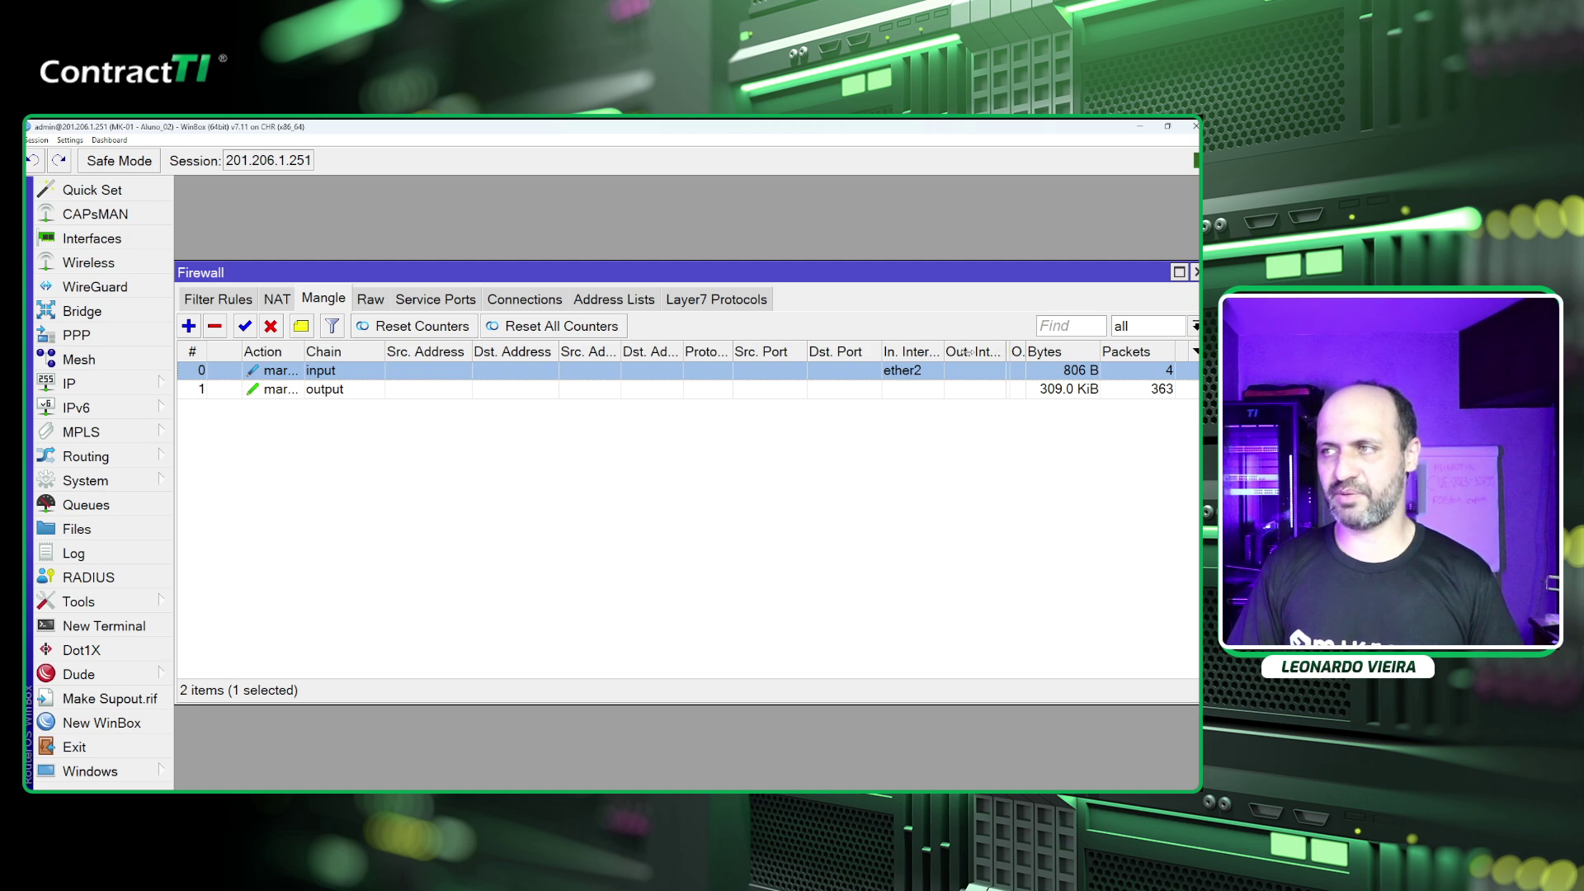
left_click_drag(970, 352, 958, 351)
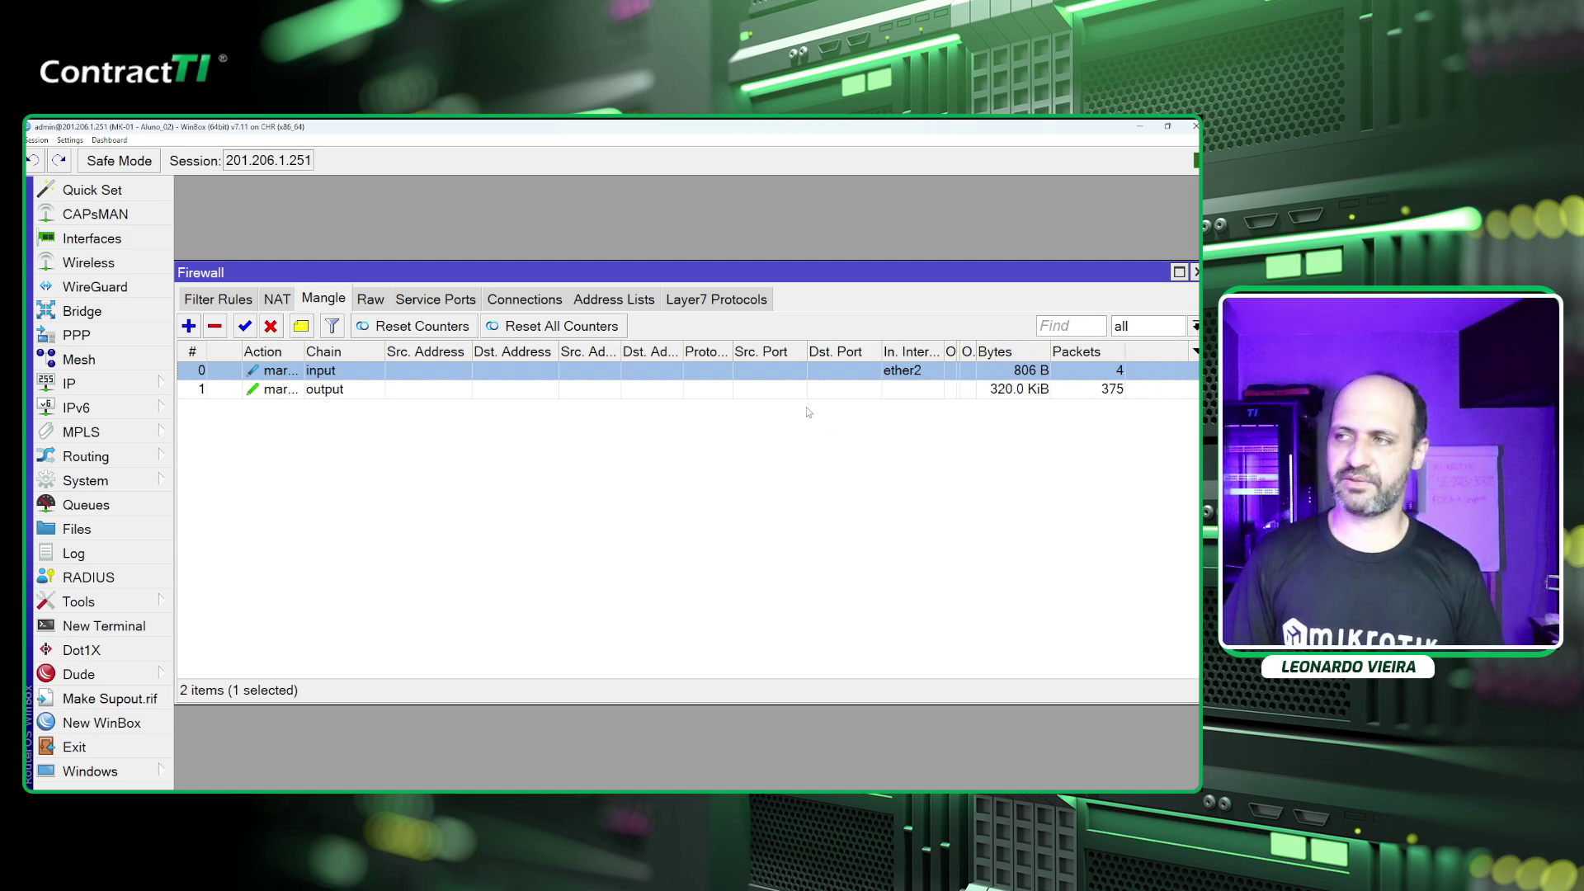
left_click(757, 392)
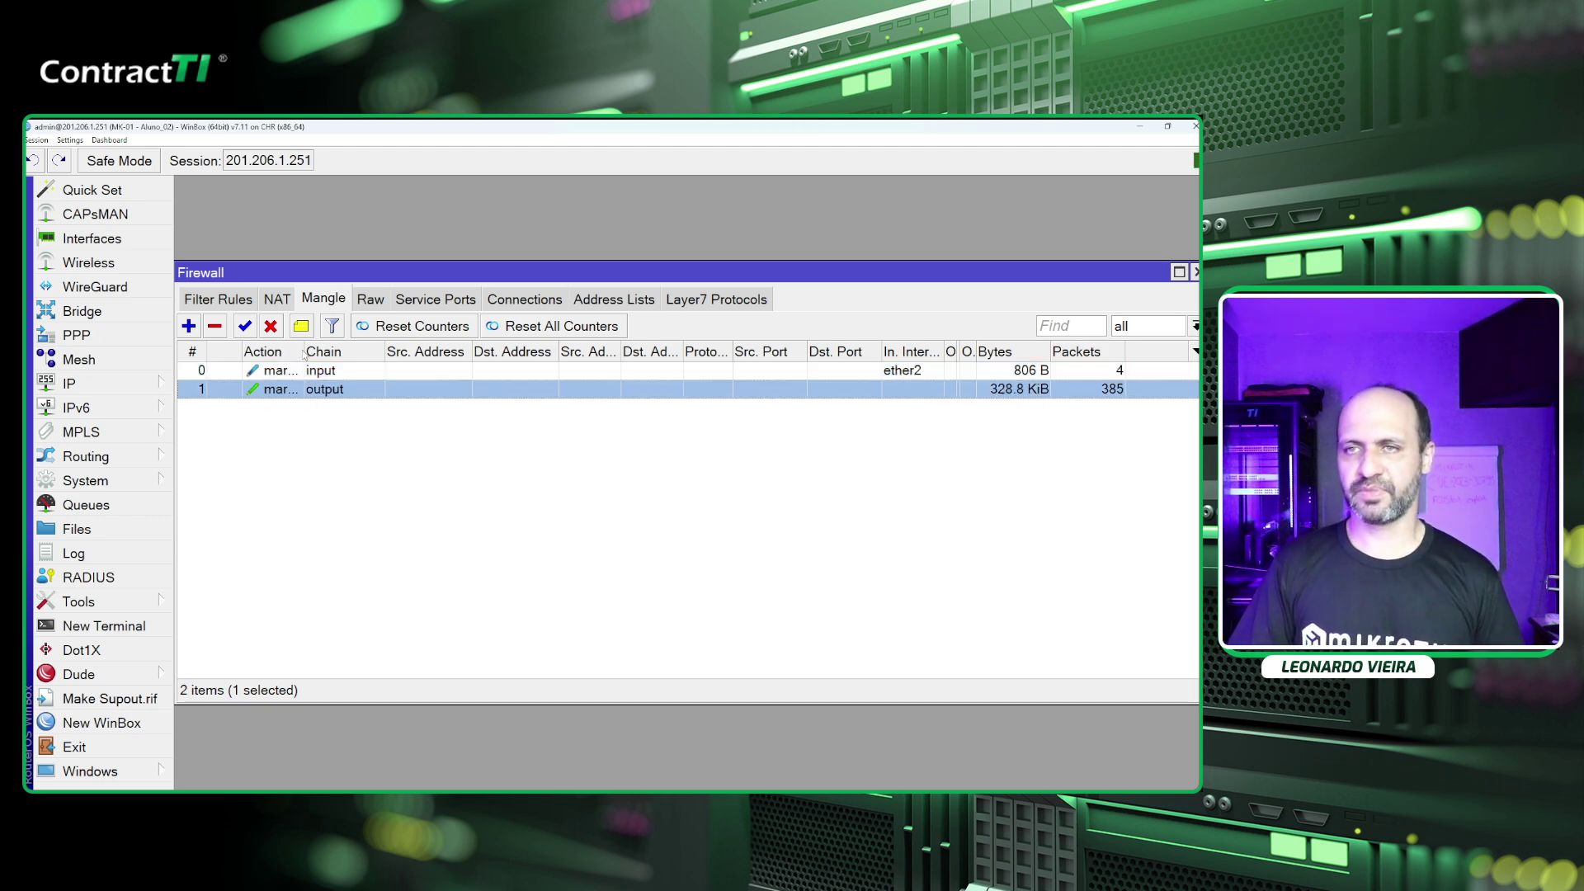
left_click_drag(301, 351, 334, 351)
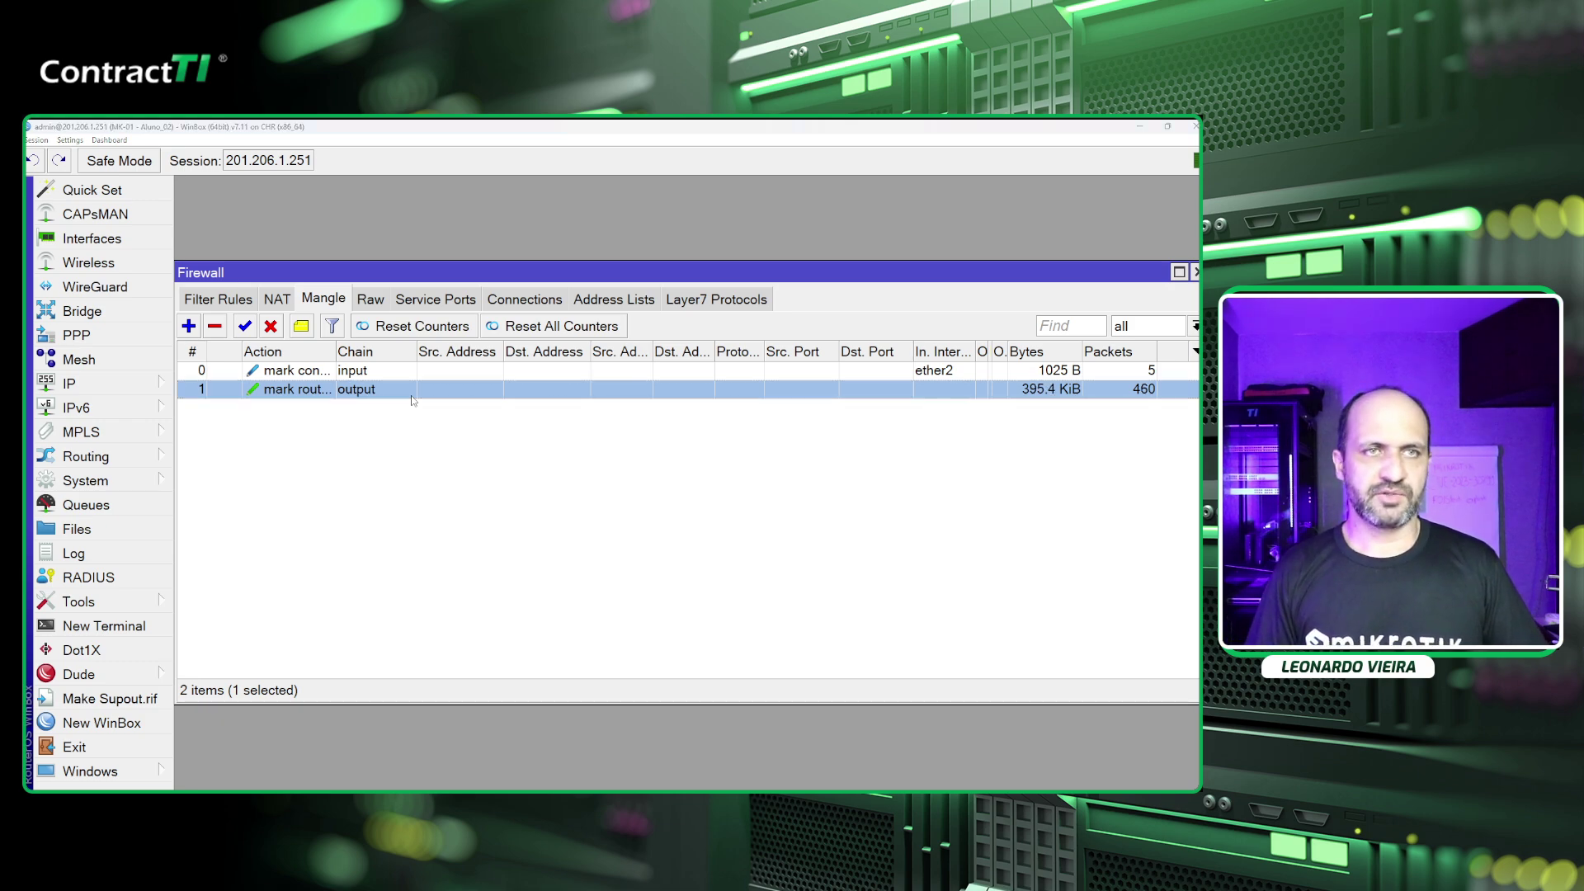
Switch to the EVE topology in the browser and draw a line from above Operadora 2 to router MK-1's eth2.
key("alt+Tab")
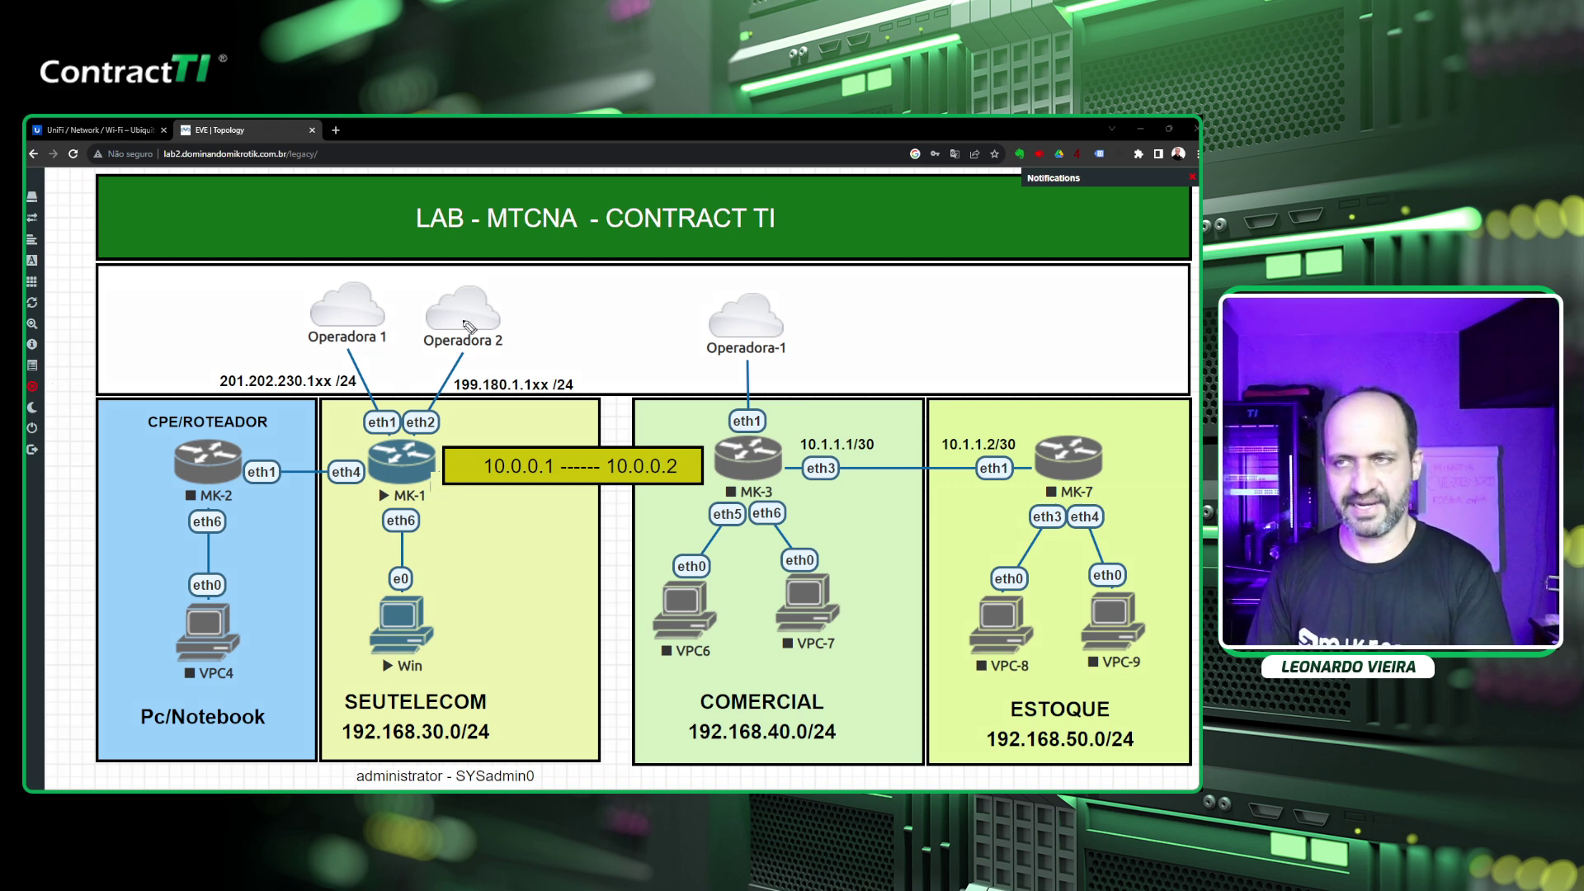
mouse_move(518, 234)
left_mouse_down()
mouse_move(430, 420)
mouse_move(414, 413)
left_mouse_up()
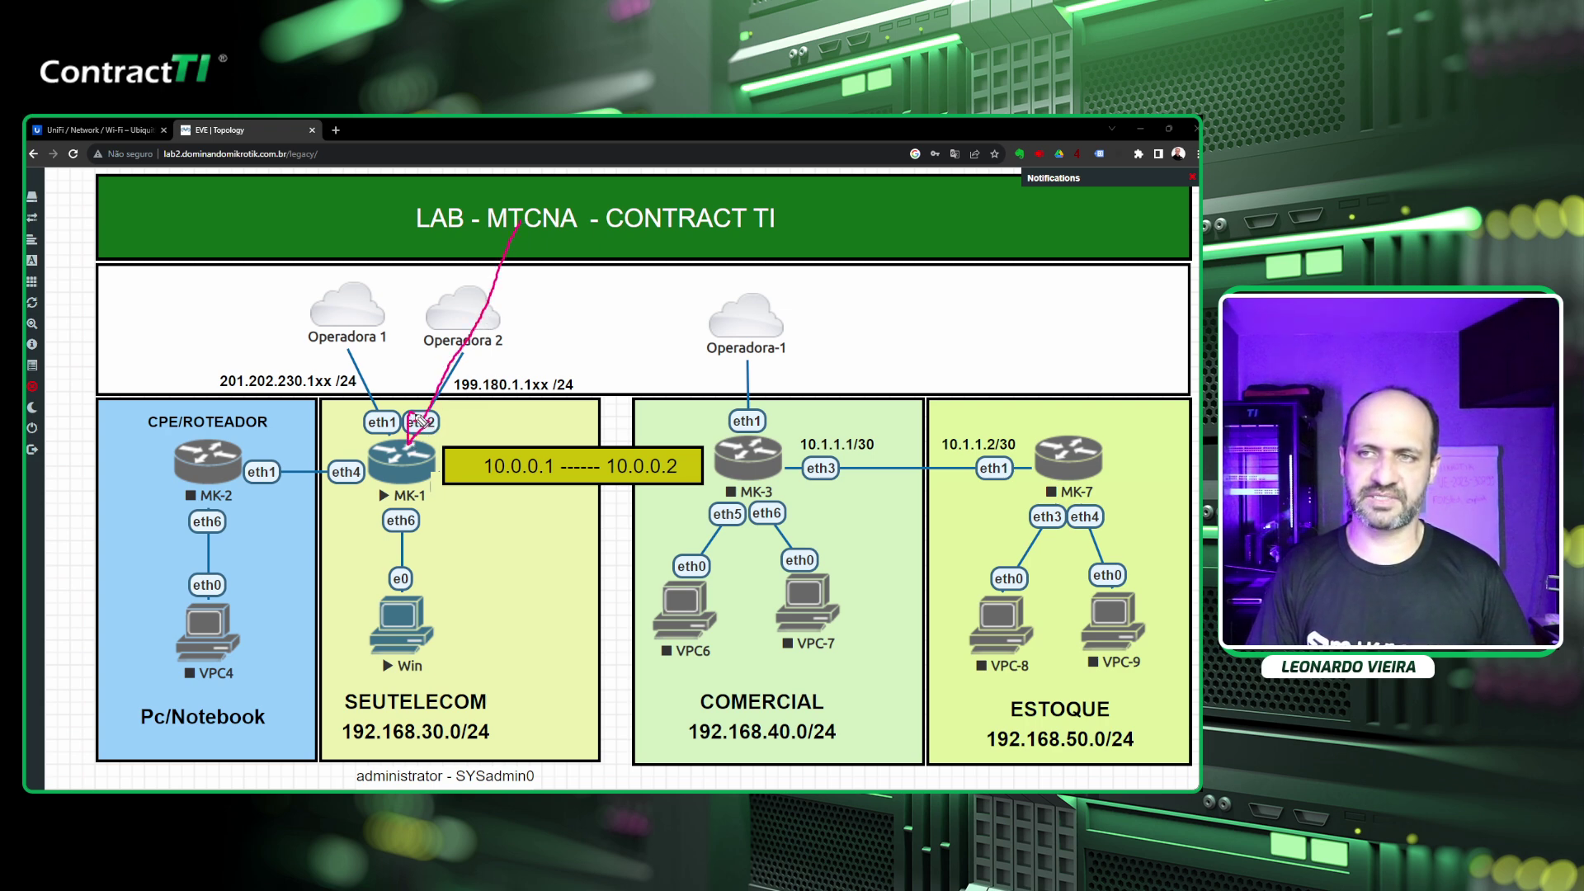